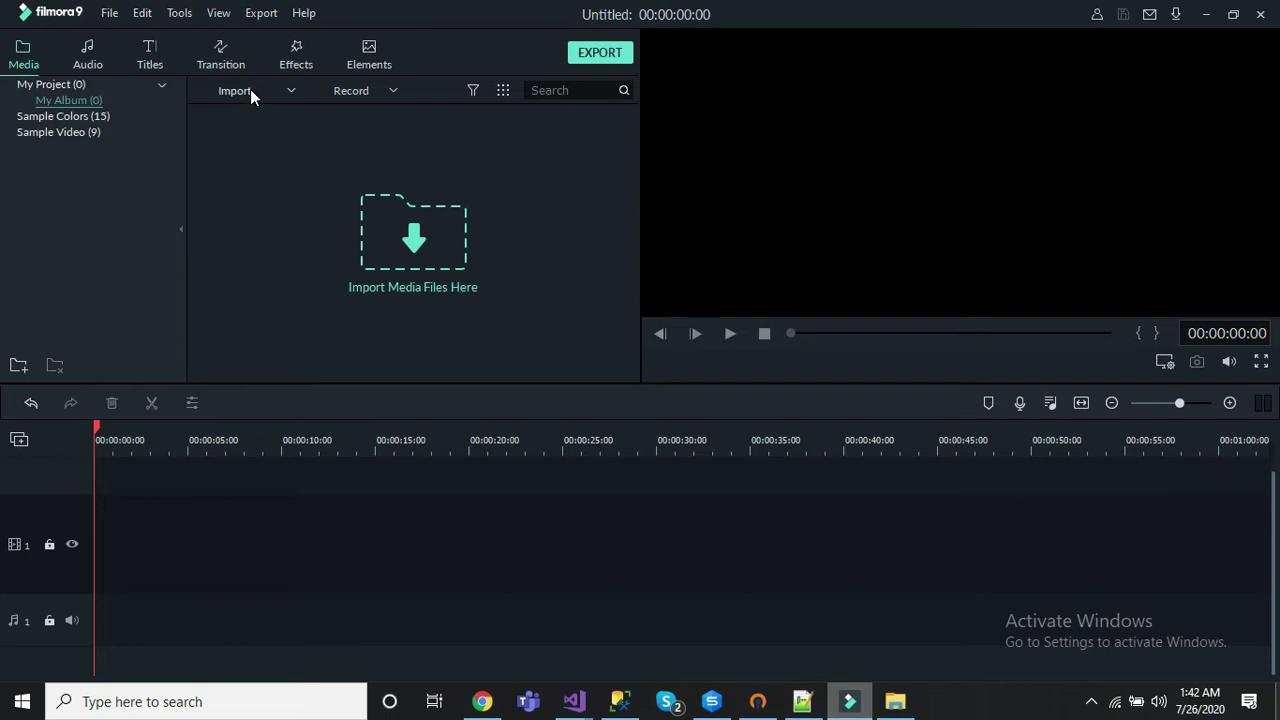
Import the "sample video" file onto the start of the first video track and play it to about 21 seconds
{"action": "left_click", "coordinate": [249, 121]}
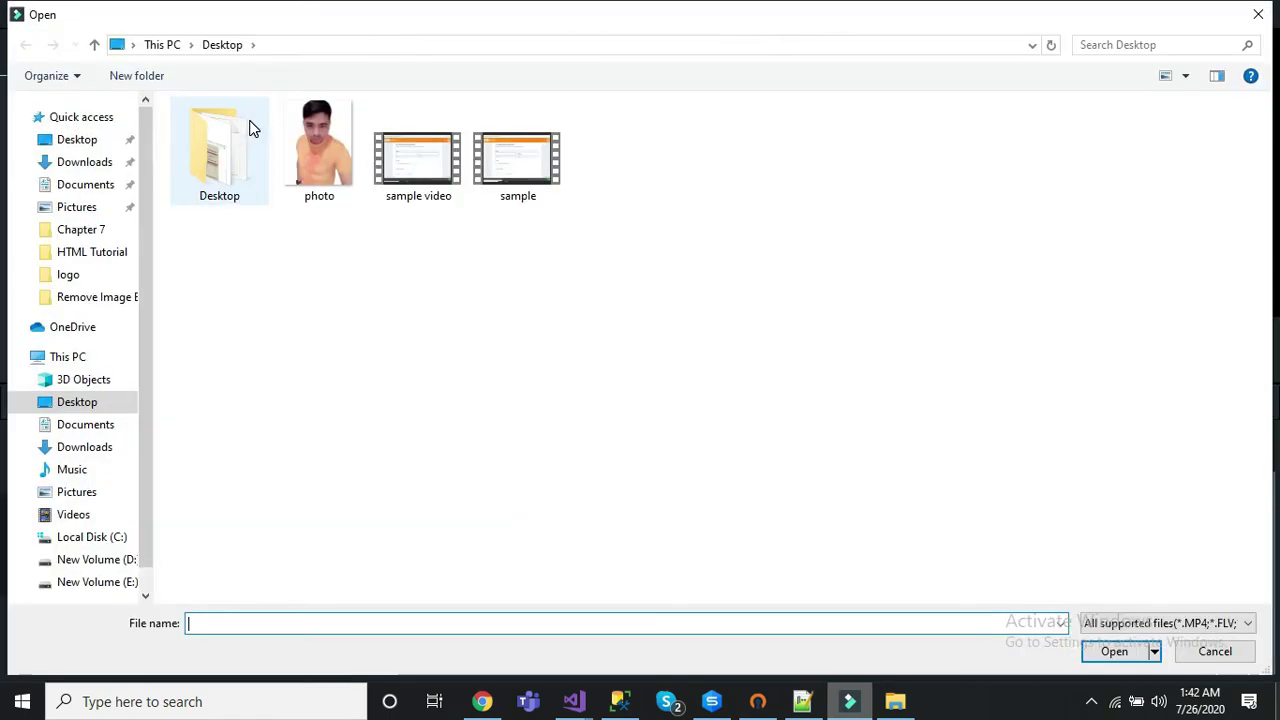
{"action": "double_click", "coordinate": [414, 168]}
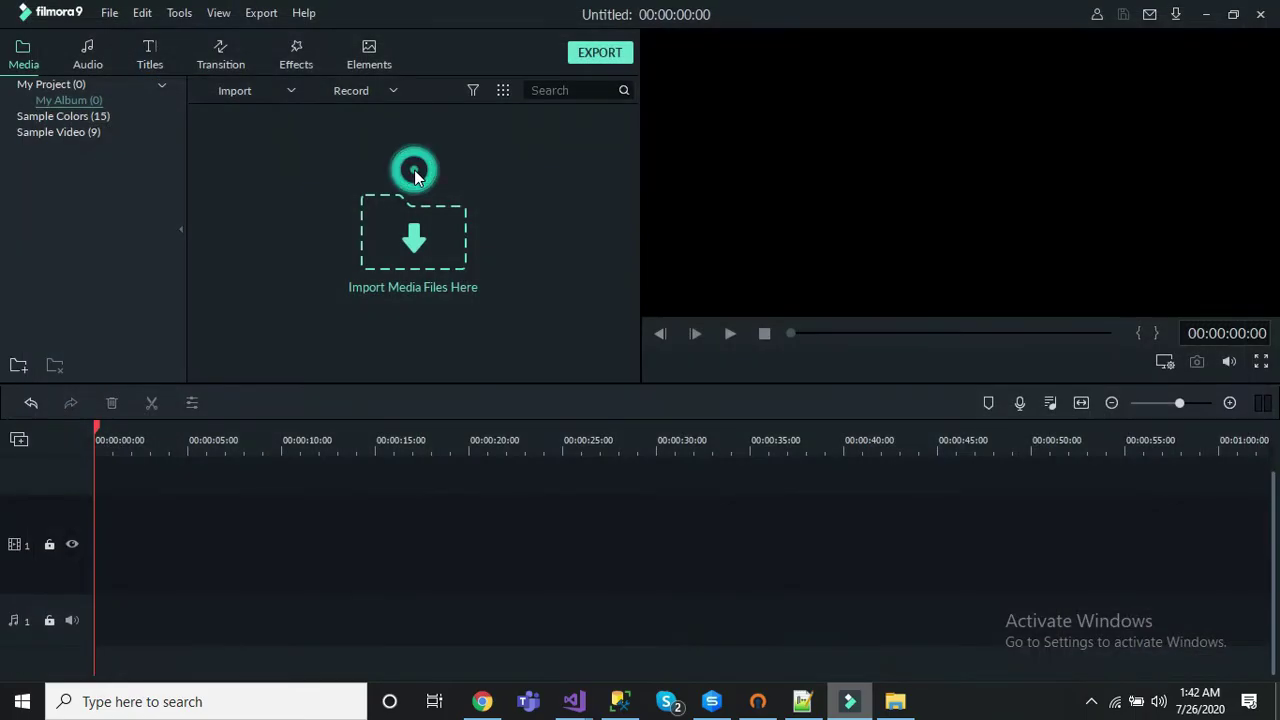
{"action": "mouse_move", "coordinate": [244, 166]}
{"action": "left_click_drag", "start_coordinate": [240, 163], "coordinate": [96, 539]}
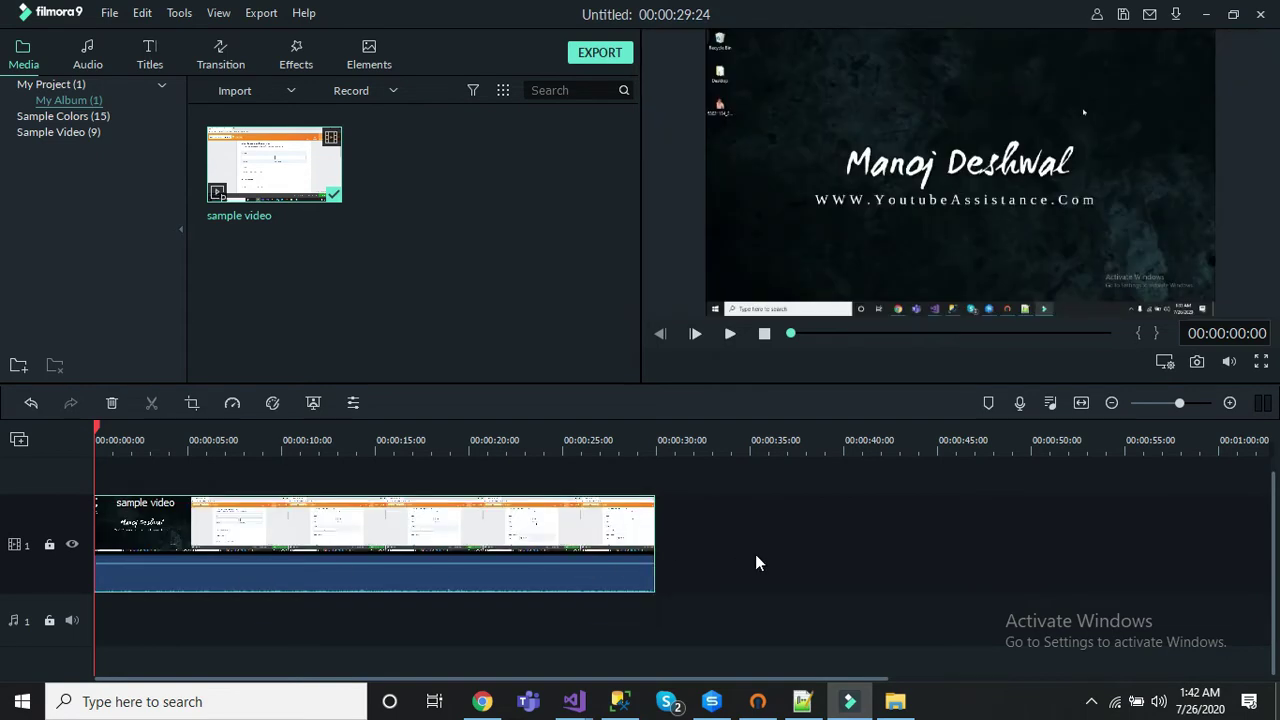
{"action": "left_click", "coordinate": [730, 335]}
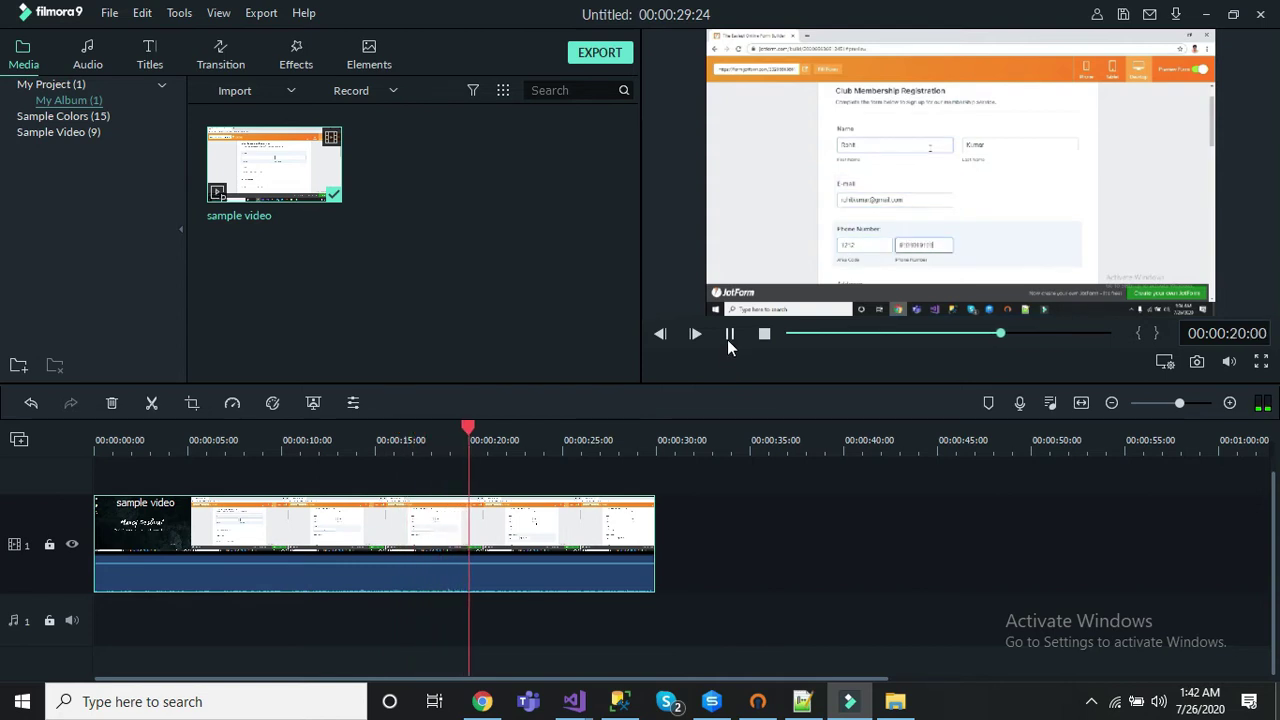
{"action": "left_click", "coordinate": [727, 338]}
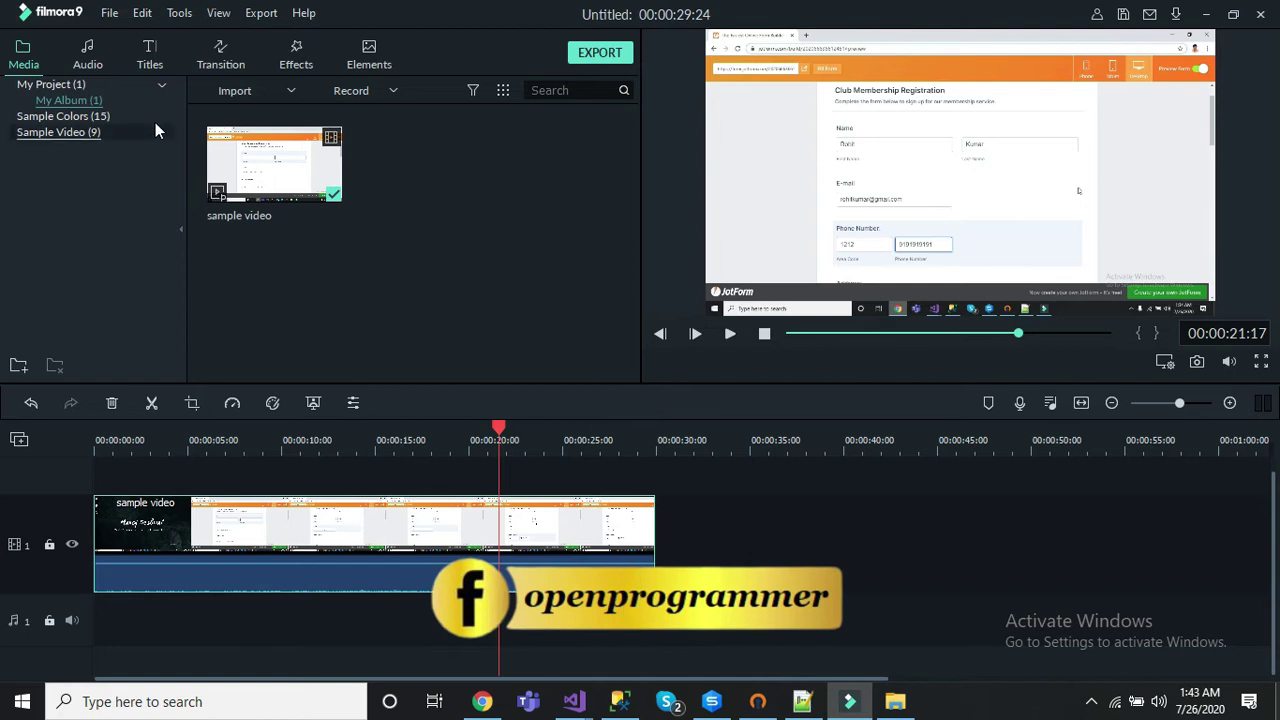
Preview the Mosaic utility effect and add it on a new track above the video, starting at about 17.5 seconds
{"action": "left_click", "coordinate": [297, 62]}
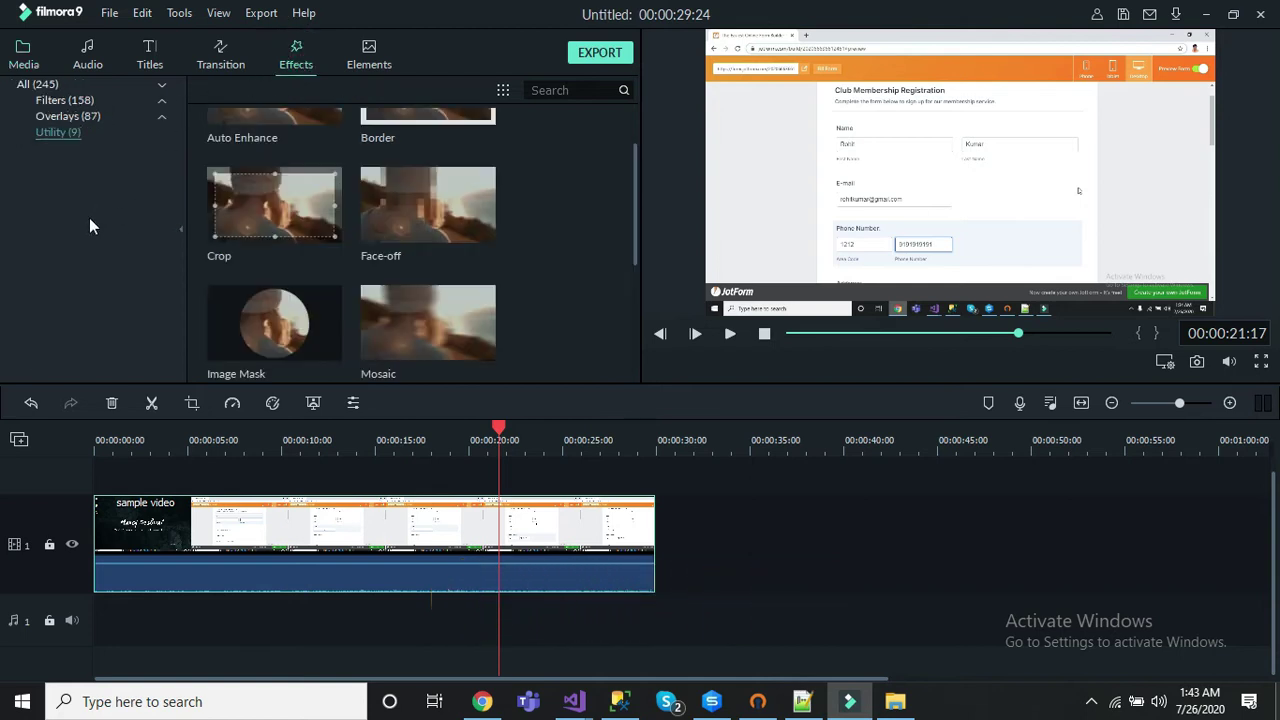
{"action": "left_click", "coordinate": [51, 134]}
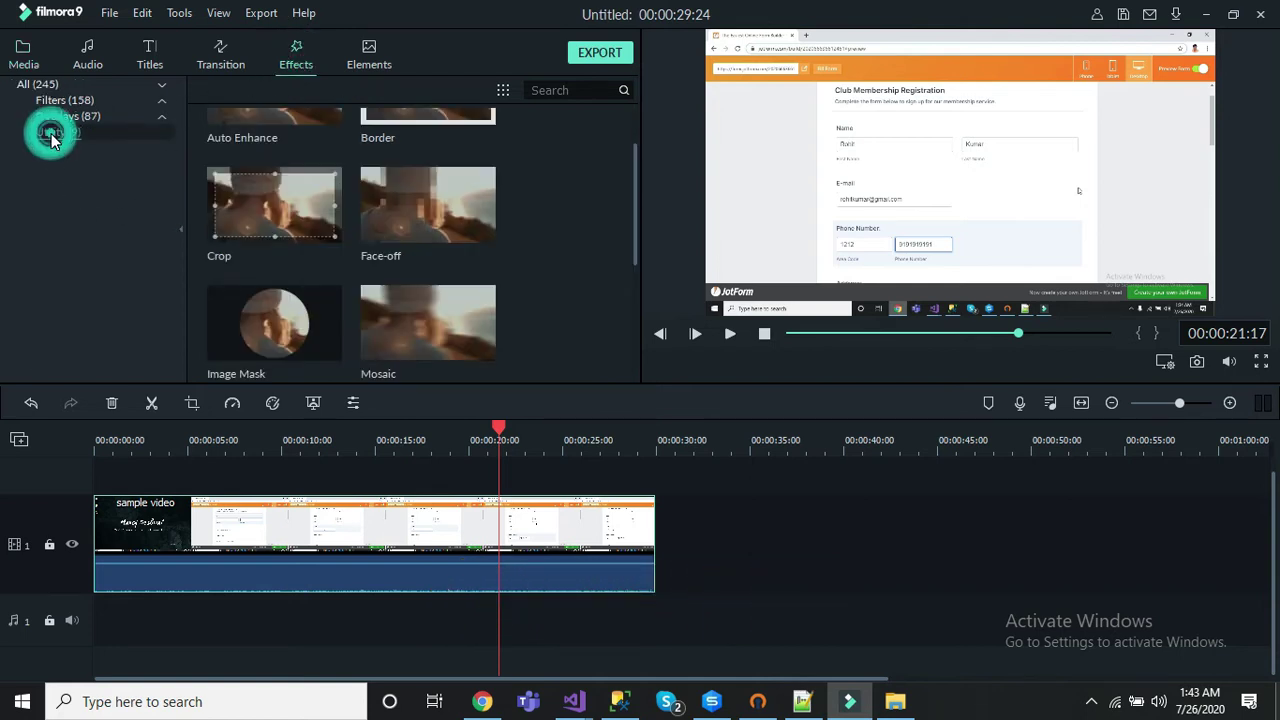
{"action": "scroll", "coordinate": [546, 263], "scroll_direction": "down", "scroll_amount": 2}
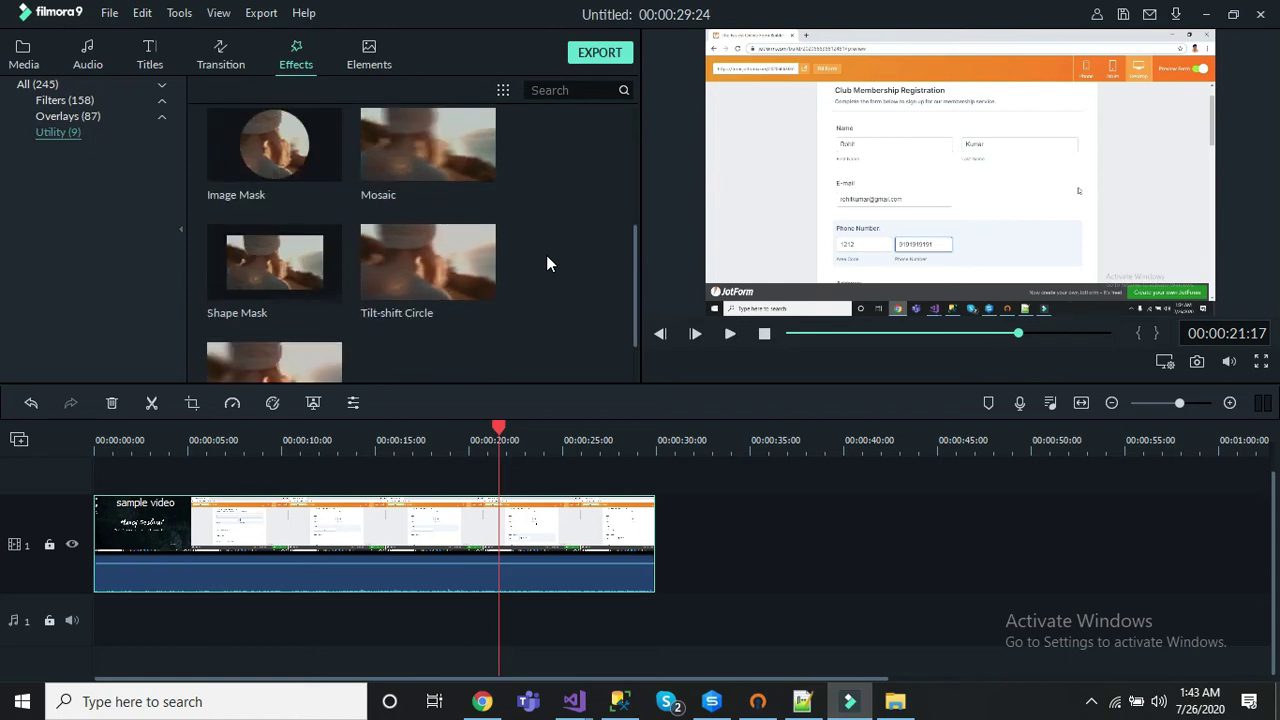
{"action": "left_click", "coordinate": [390, 140]}
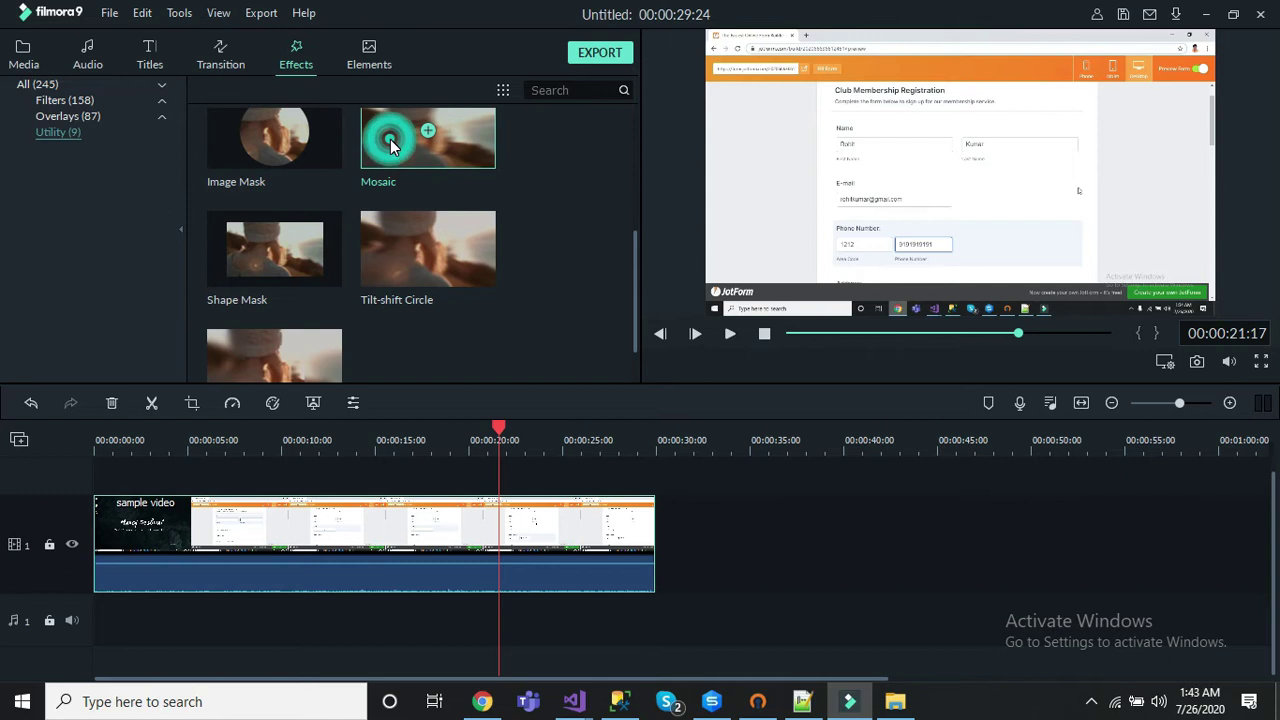
{"action": "scroll", "coordinate": [390, 140], "scroll_direction": "up", "scroll_amount": 1}
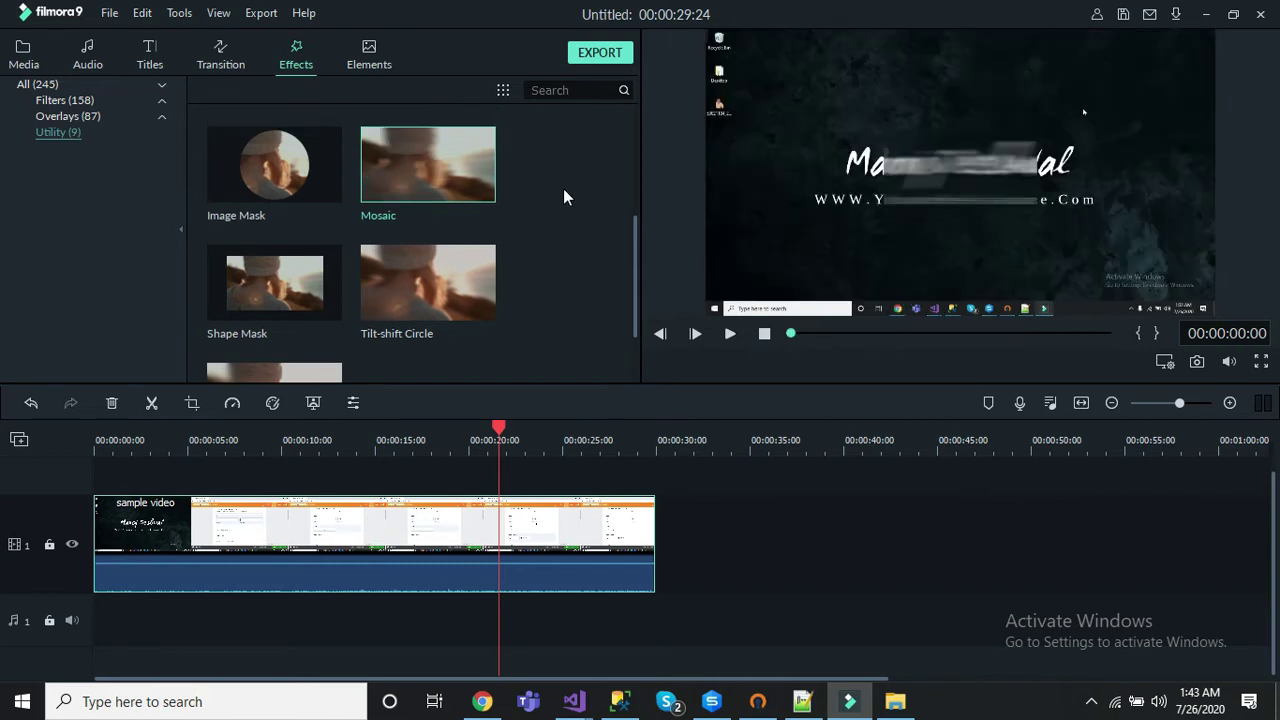
{"action": "left_click", "coordinate": [729, 336]}
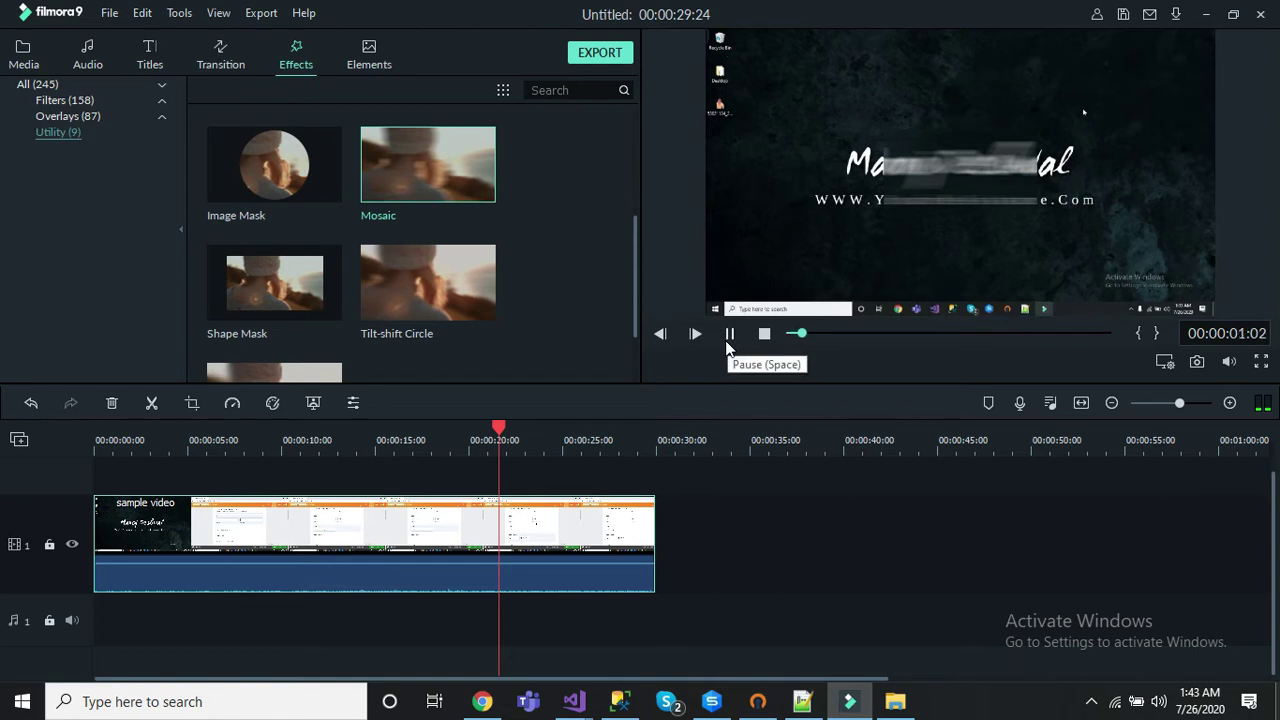
{"action": "left_click", "coordinate": [729, 336]}
{"action": "left_click_drag", "start_coordinate": [398, 174], "coordinate": [425, 475]}
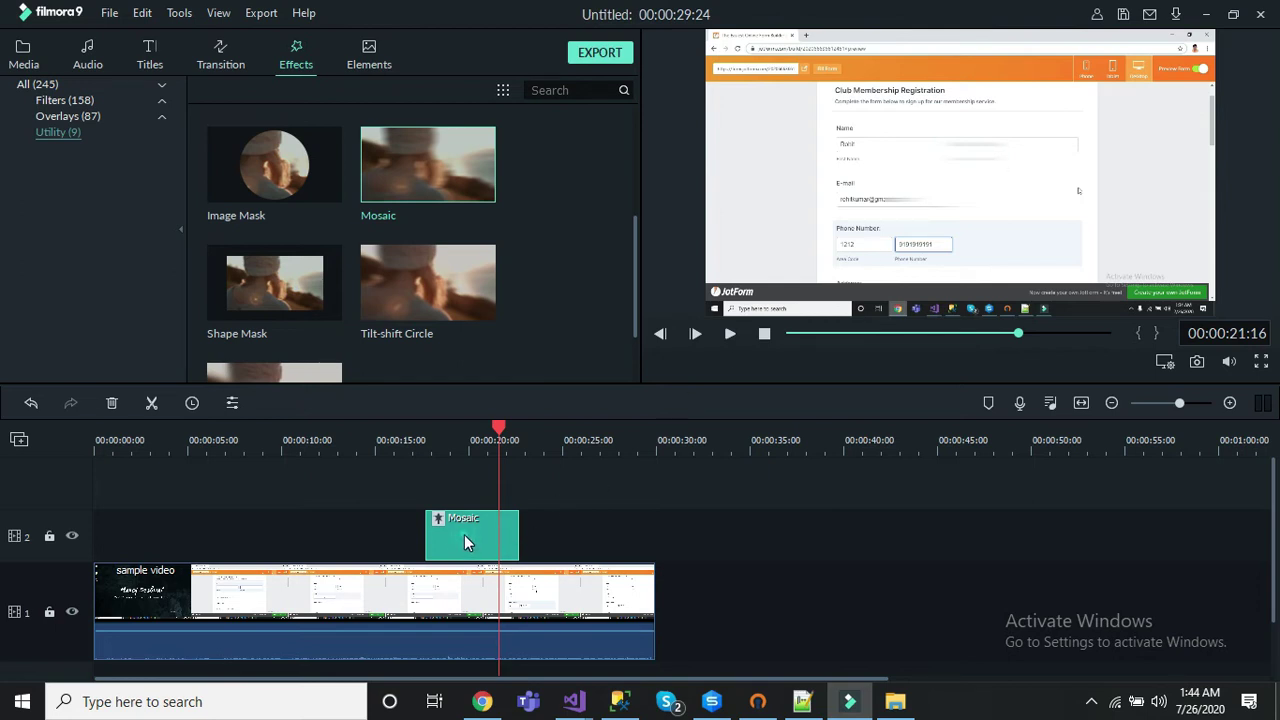
Enlarge the mosaic area in the preview so it covers the form's Name and E-mail fields
{"action": "left_click", "coordinate": [766, 200]}
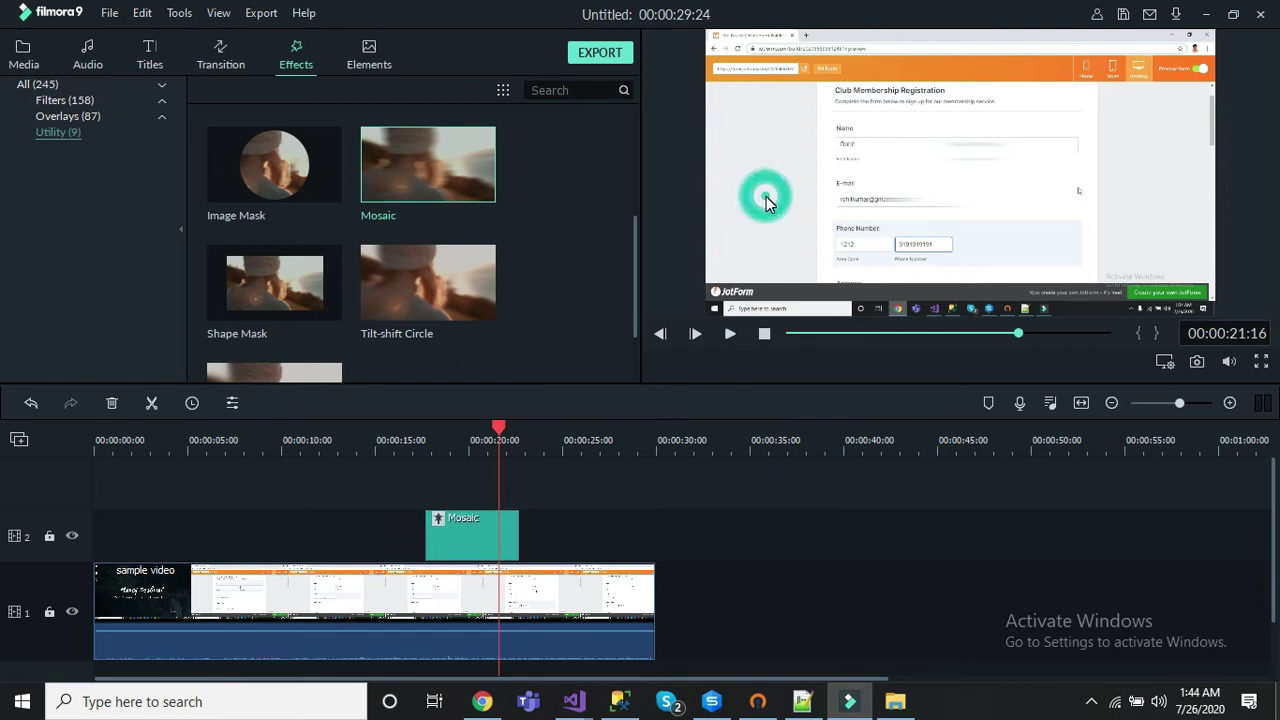
{"action": "left_click", "coordinate": [945, 176]}
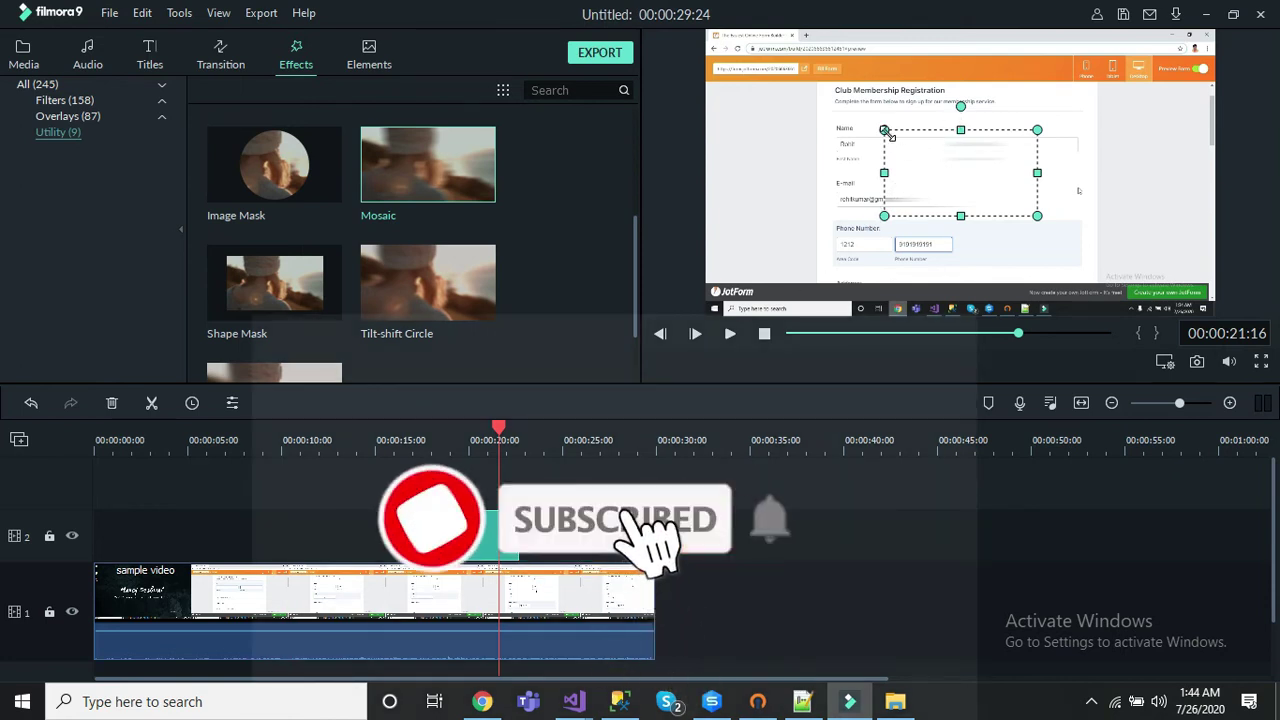
{"action": "left_click", "coordinate": [884, 131]}
{"action": "left_click_drag", "start_coordinate": [884, 131], "coordinate": [838, 106]}
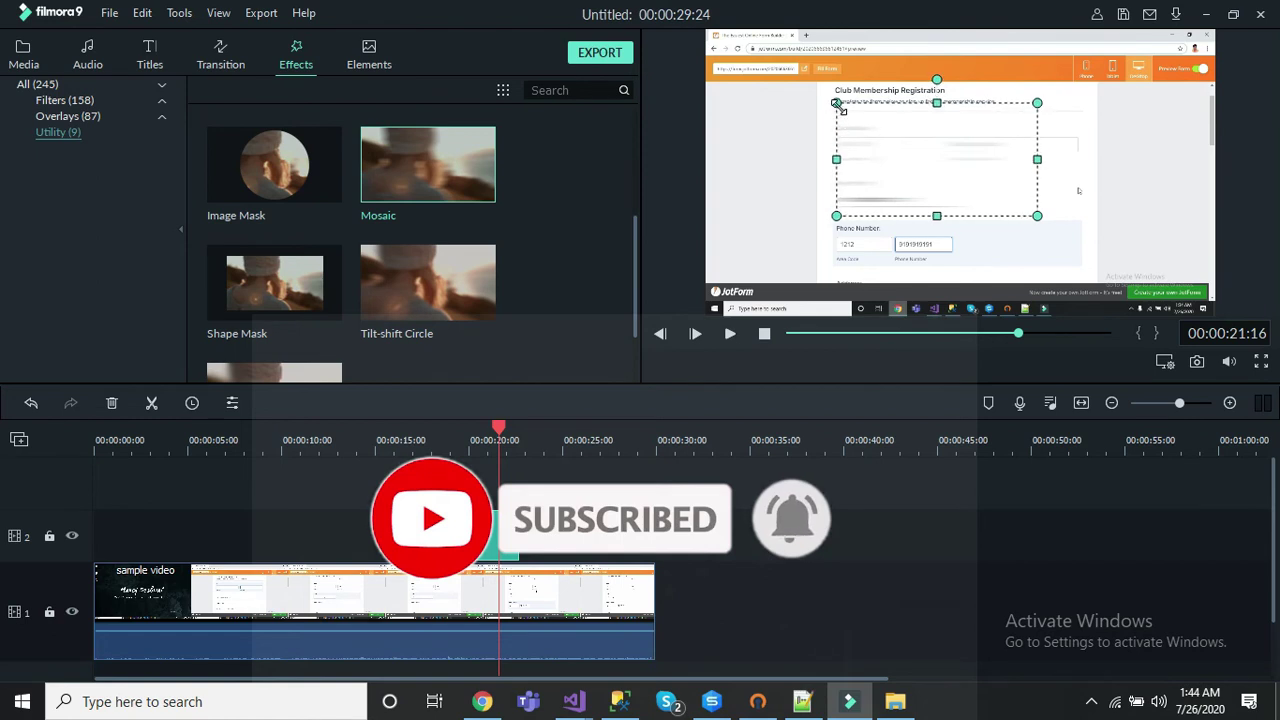
{"action": "left_click_drag", "start_coordinate": [836, 159], "coordinate": [824, 159]}
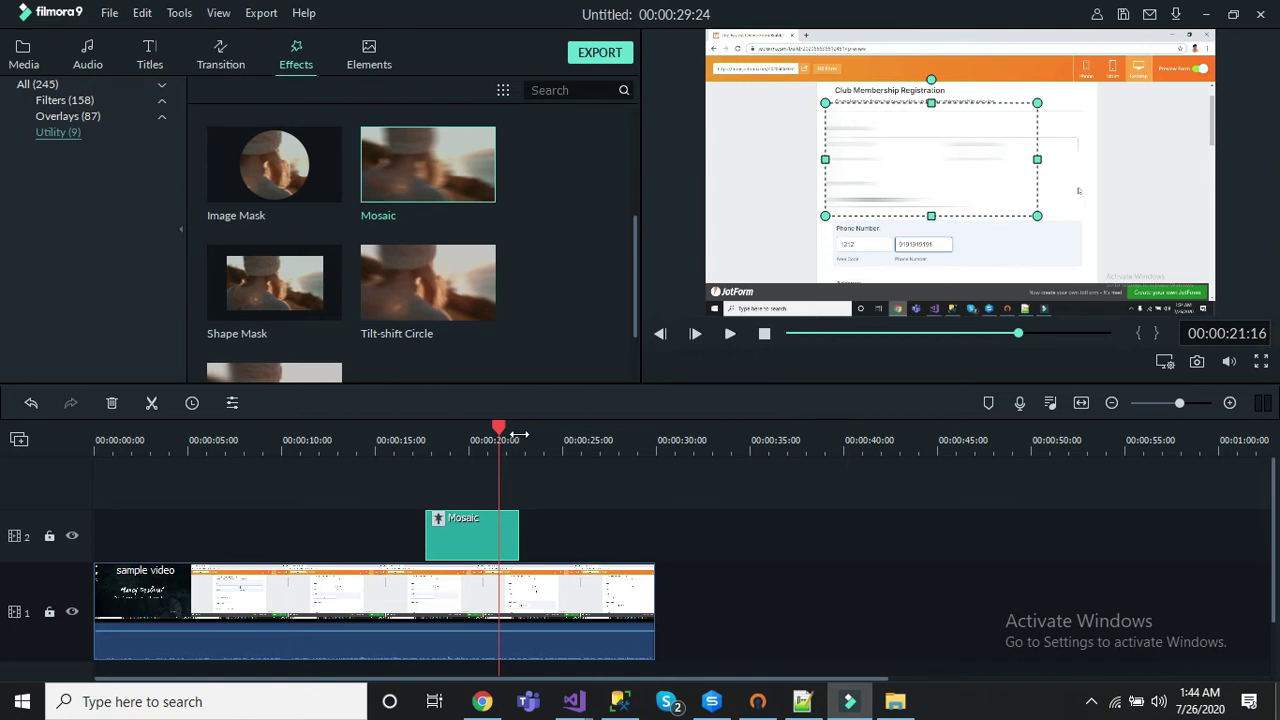
Play the video from the start of the Mosaic clip, then reposition the mosaic area and shrink it toward the form's centre
{"action": "left_click_drag", "start_coordinate": [500, 435], "coordinate": [425, 437]}
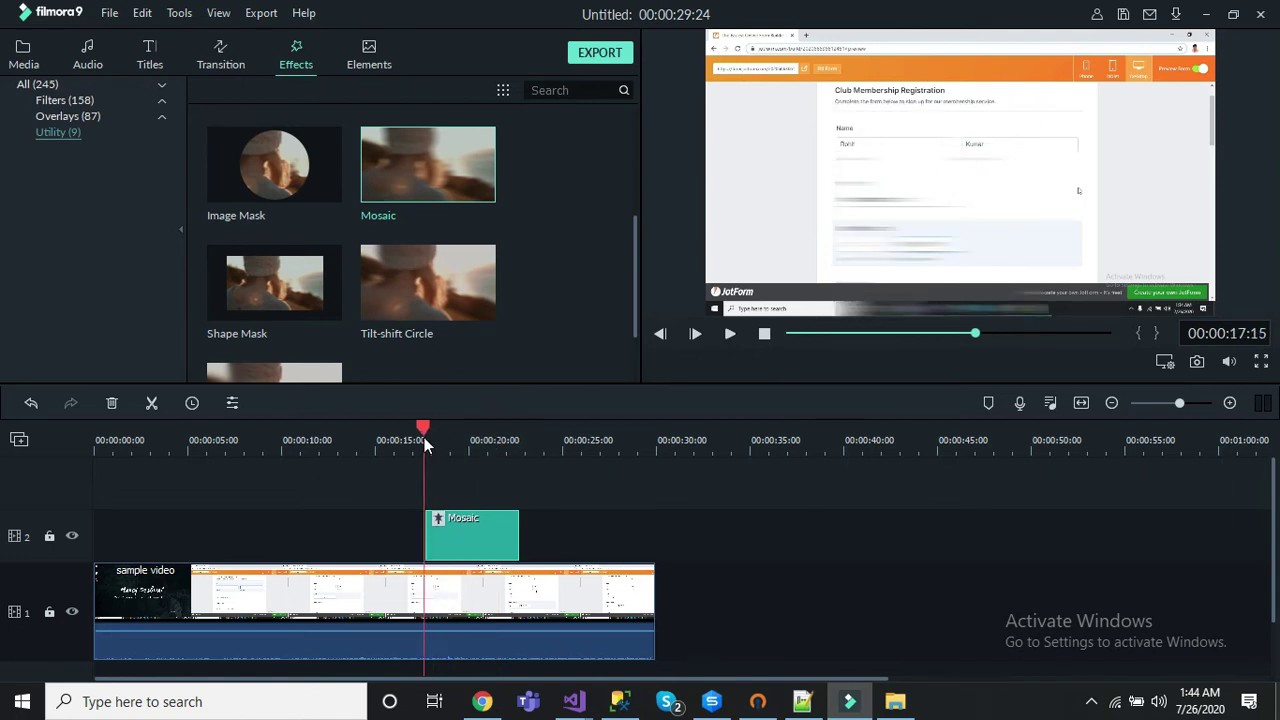
{"action": "left_click", "coordinate": [729, 336]}
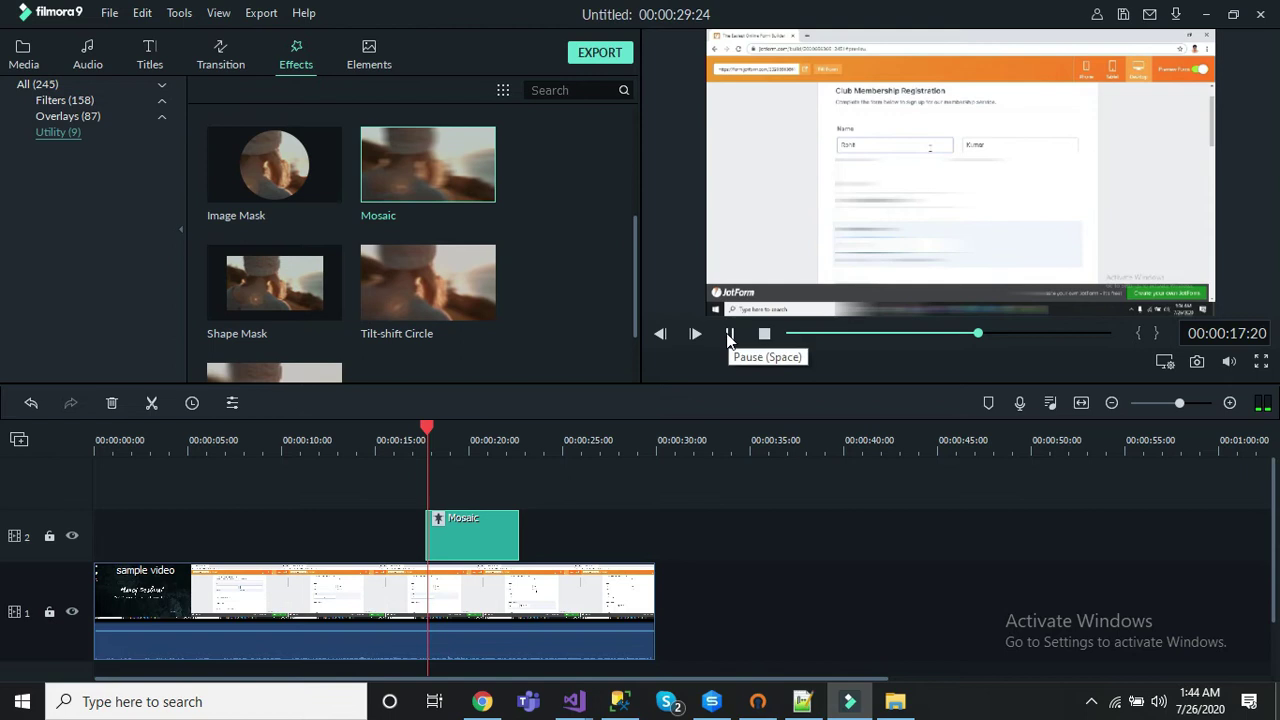
{"action": "left_click", "coordinate": [729, 336]}
{"action": "left_click_drag", "start_coordinate": [874, 274], "coordinate": [940, 215]}
{"action": "left_click_drag", "start_coordinate": [940, 157], "coordinate": [915, 137]}
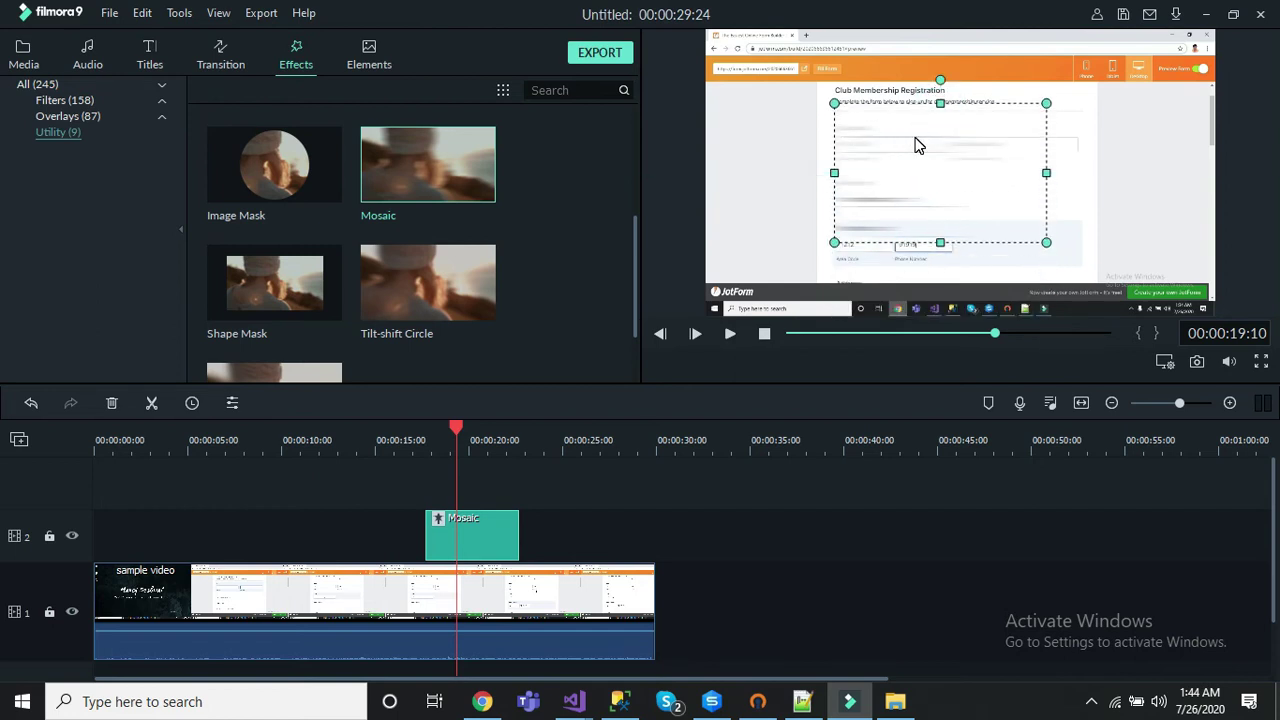
{"action": "left_click_drag", "start_coordinate": [834, 103], "coordinate": [916, 152]}
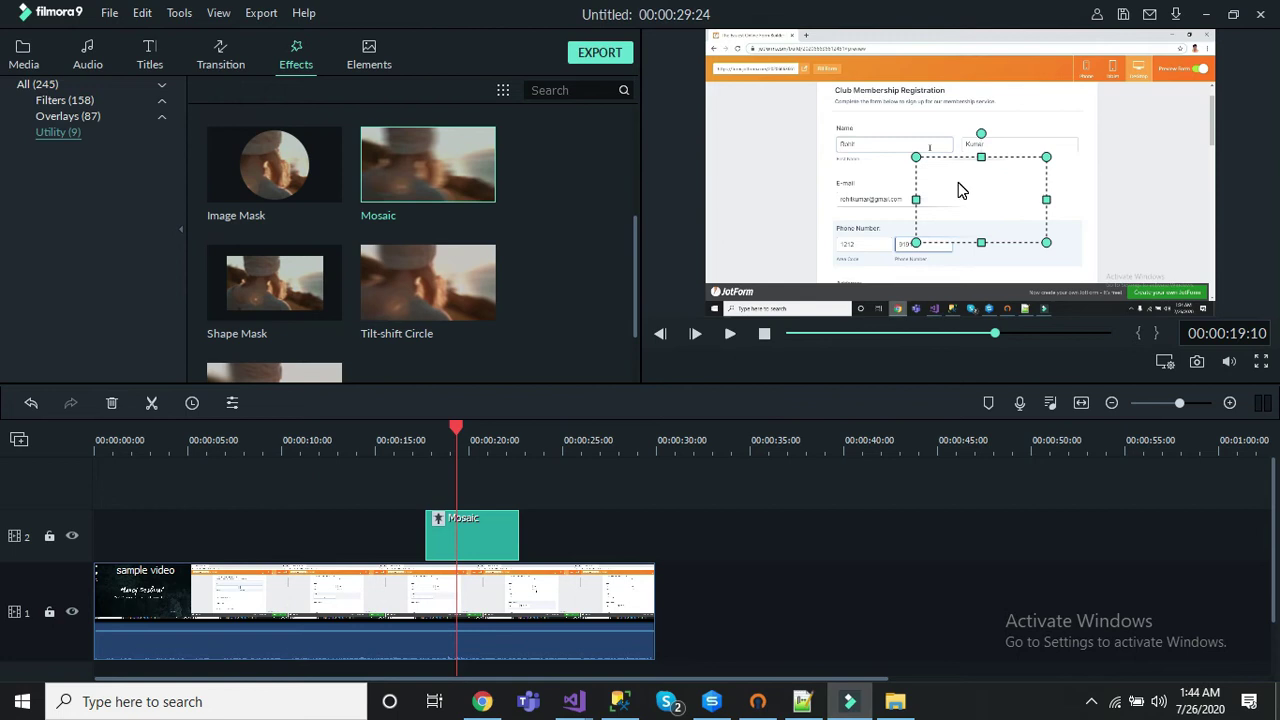
Find where the first name is typed in the video and move the Mosaic clip to start at about 7 seconds
{"action": "left_click_drag", "start_coordinate": [456, 428], "coordinate": [216, 446]}
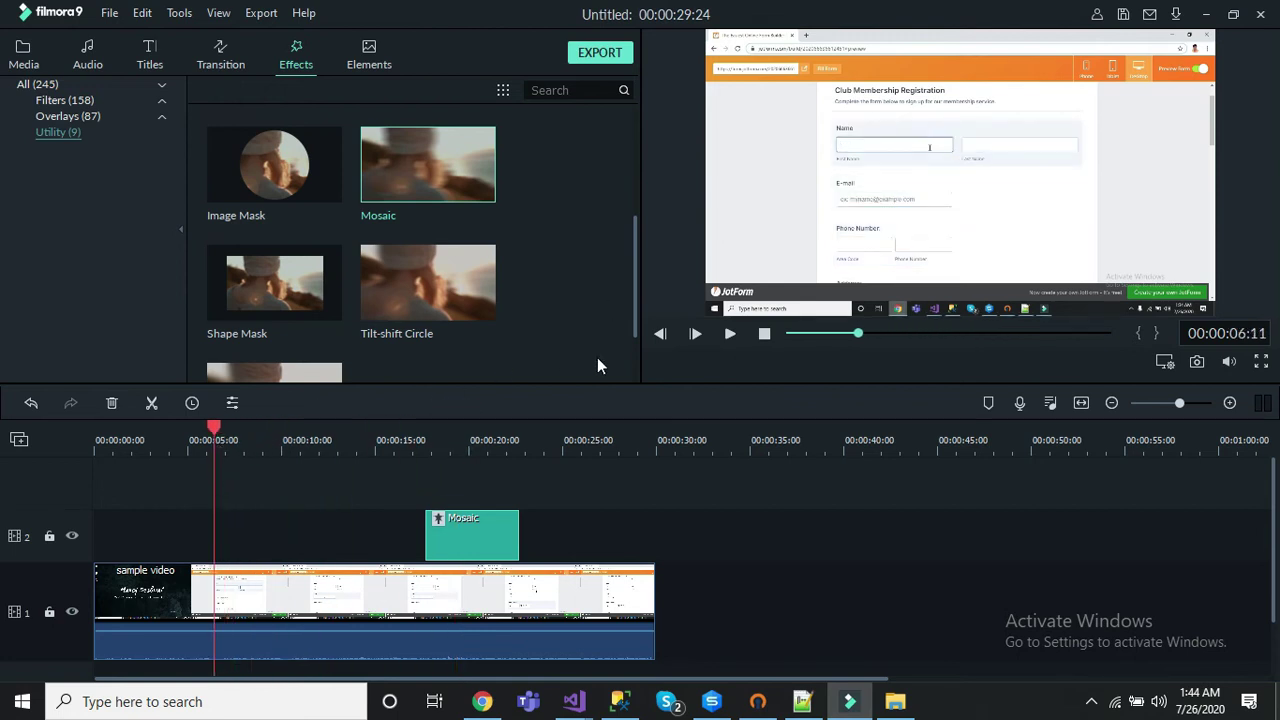
{"action": "left_click", "coordinate": [726, 338]}
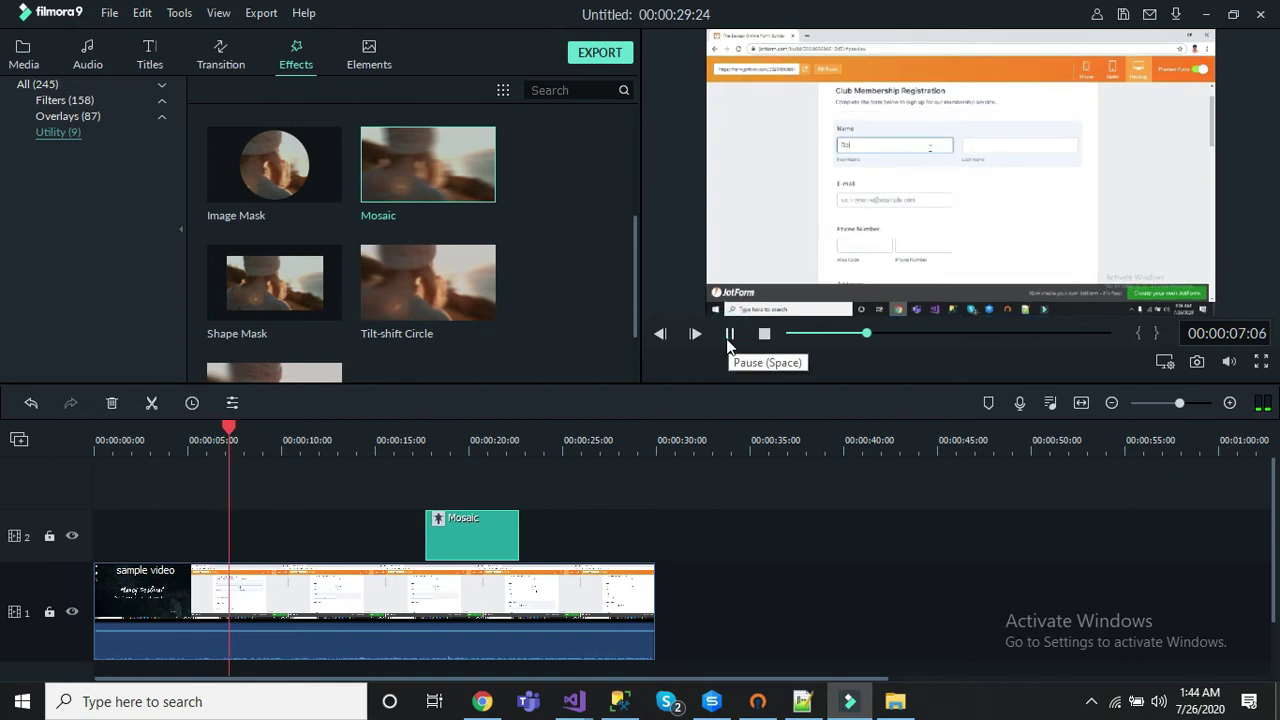
{"action": "left_click", "coordinate": [727, 337]}
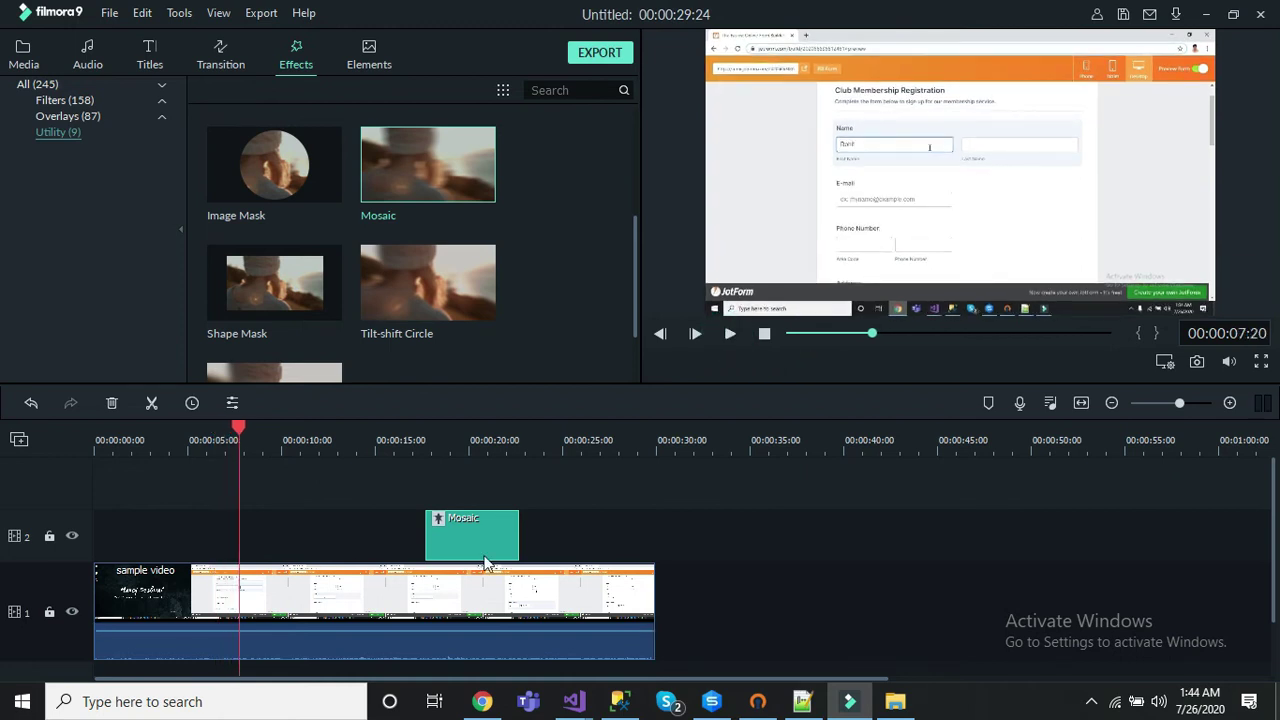
{"action": "left_click_drag", "start_coordinate": [495, 540], "coordinate": [299, 544]}
Fit the mosaic area tightly over the form's First Name field in the preview
{"action": "left_click", "coordinate": [266, 539]}
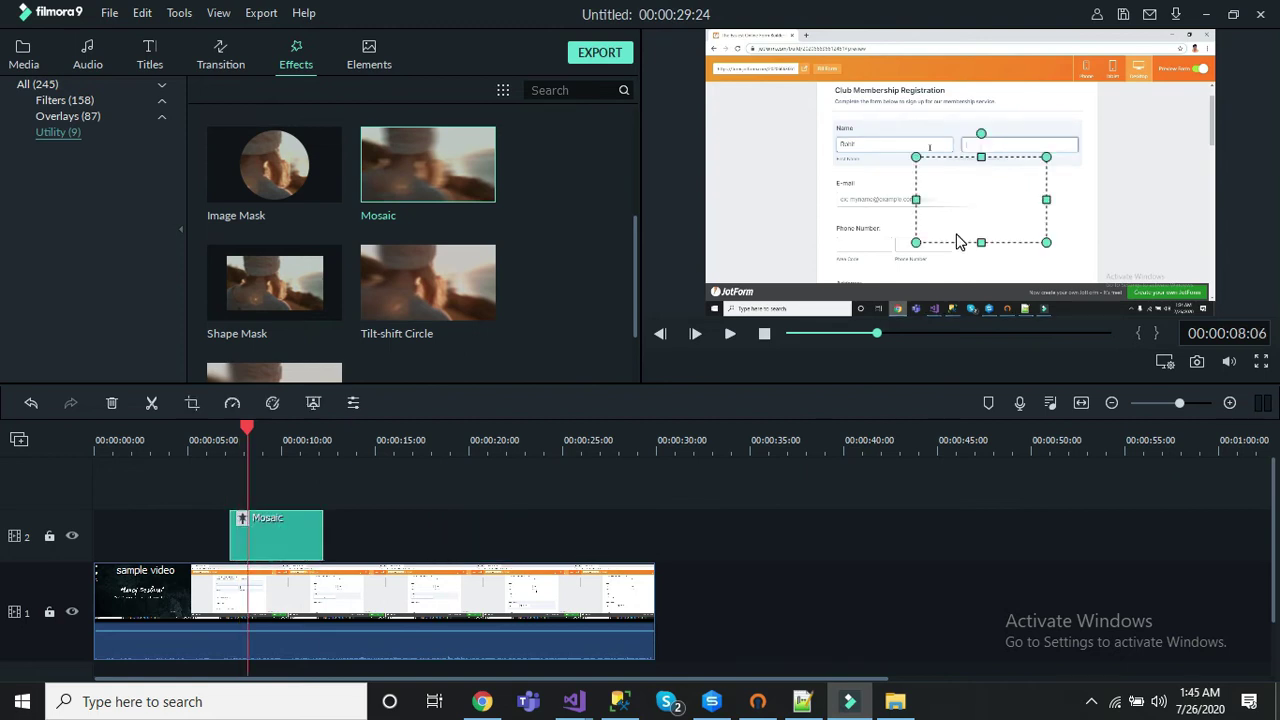
{"action": "left_click_drag", "start_coordinate": [981, 157], "coordinate": [865, 145]}
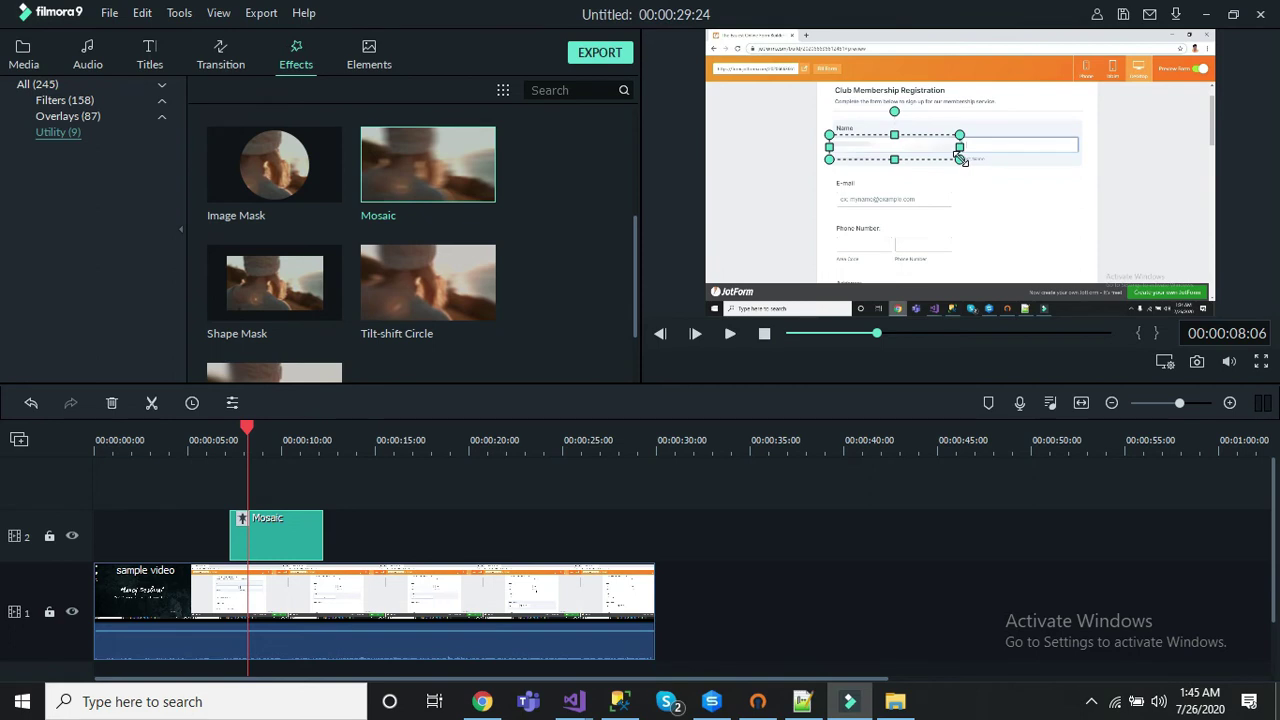
{"action": "mouse_move", "coordinate": [960, 146]}
{"action": "left_mouse_down"}
{"action": "mouse_move", "coordinate": [943, 150]}
{"action": "mouse_move", "coordinate": [958, 150]}
{"action": "left_mouse_up"}
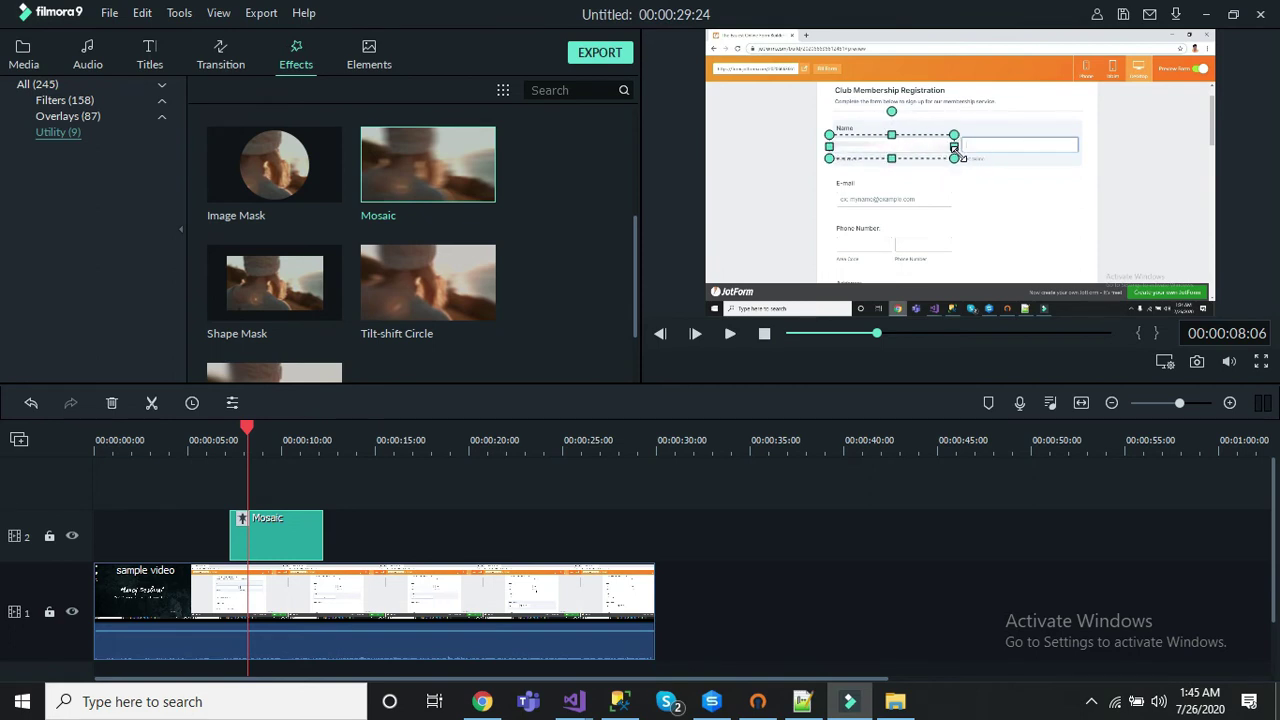
{"action": "left_click", "coordinate": [1001, 198]}
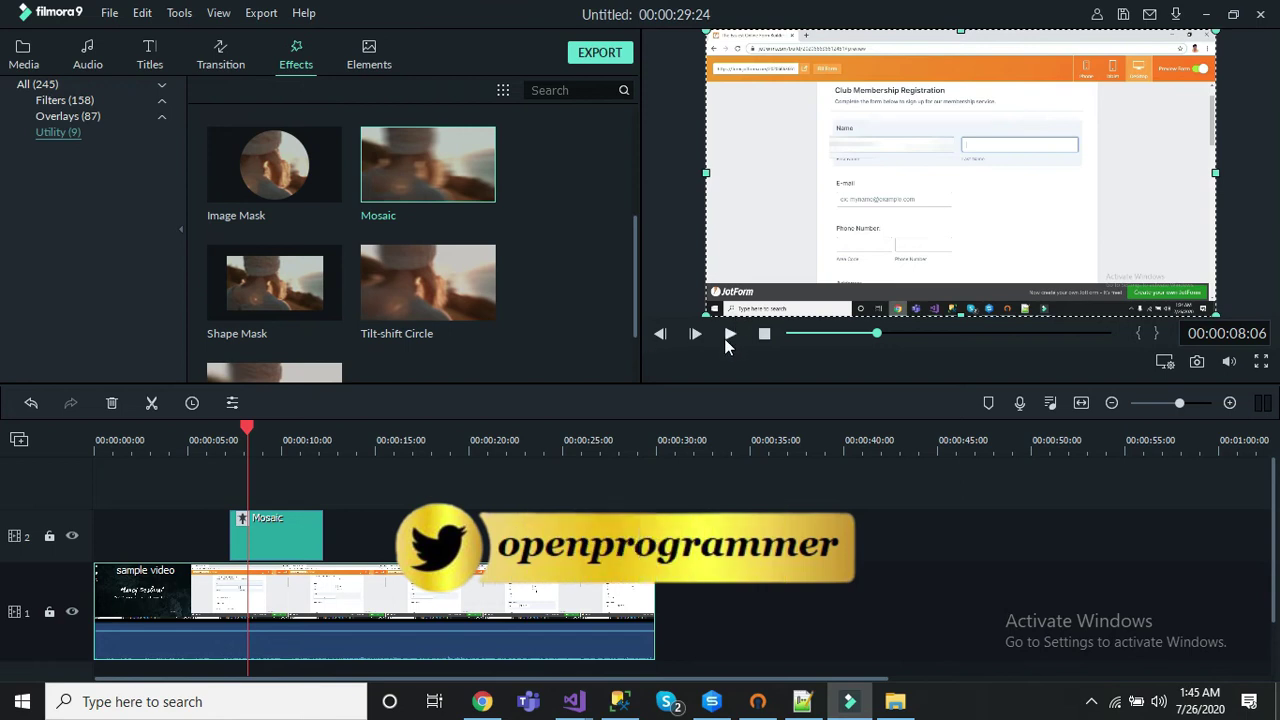
Play the video from 7 to about 11 seconds to check the mosaic over the First Name field
{"action": "left_click_drag", "start_coordinate": [243, 430], "coordinate": [225, 427]}
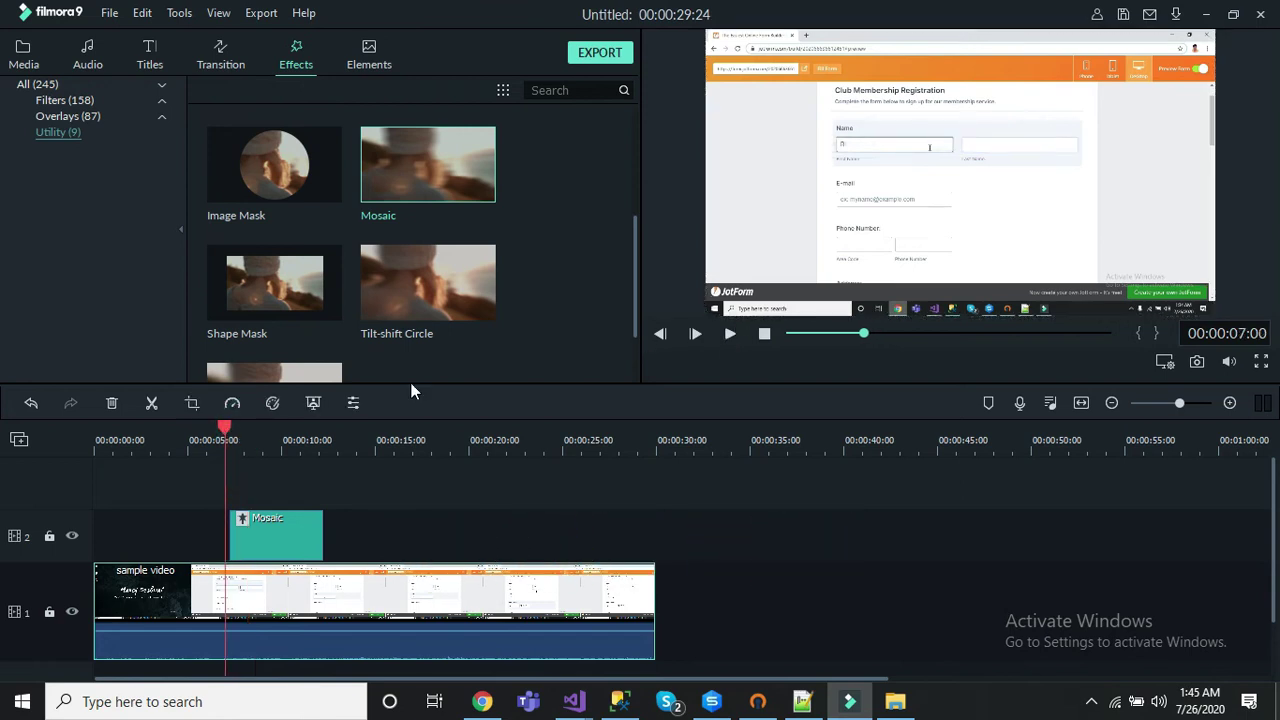
{"action": "left_click", "coordinate": [731, 339]}
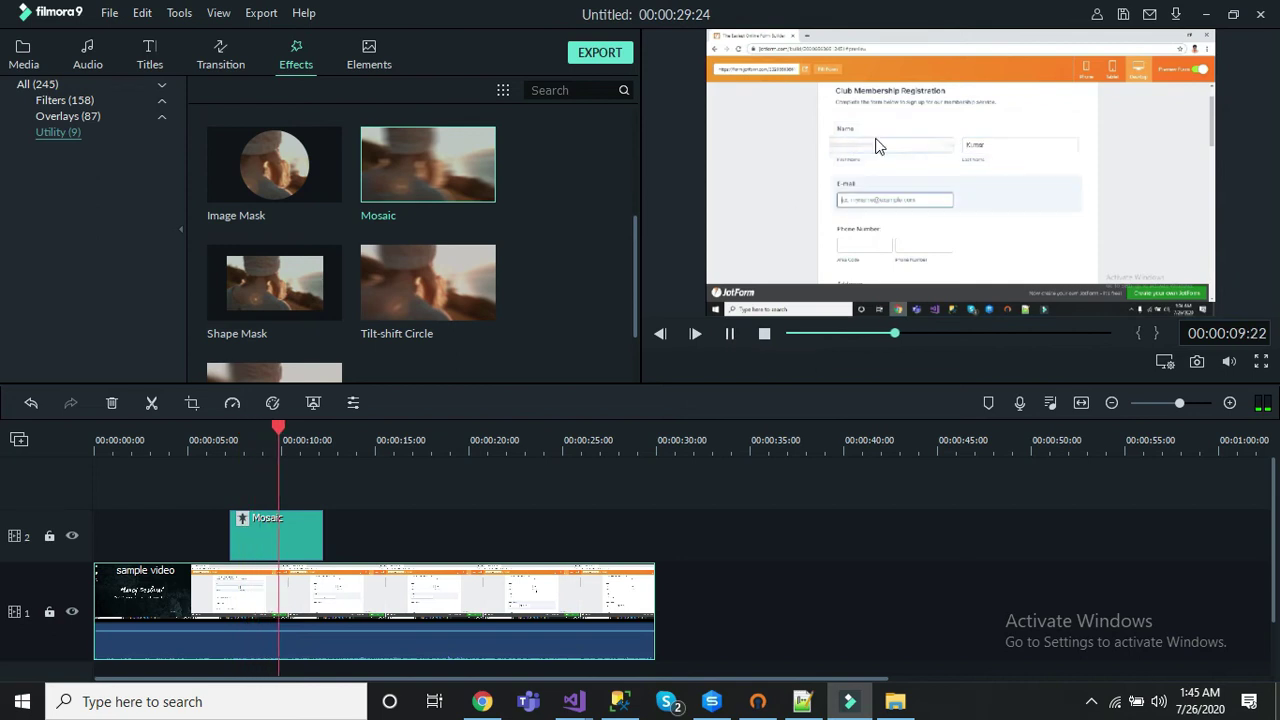
{"action": "left_click", "coordinate": [731, 333]}
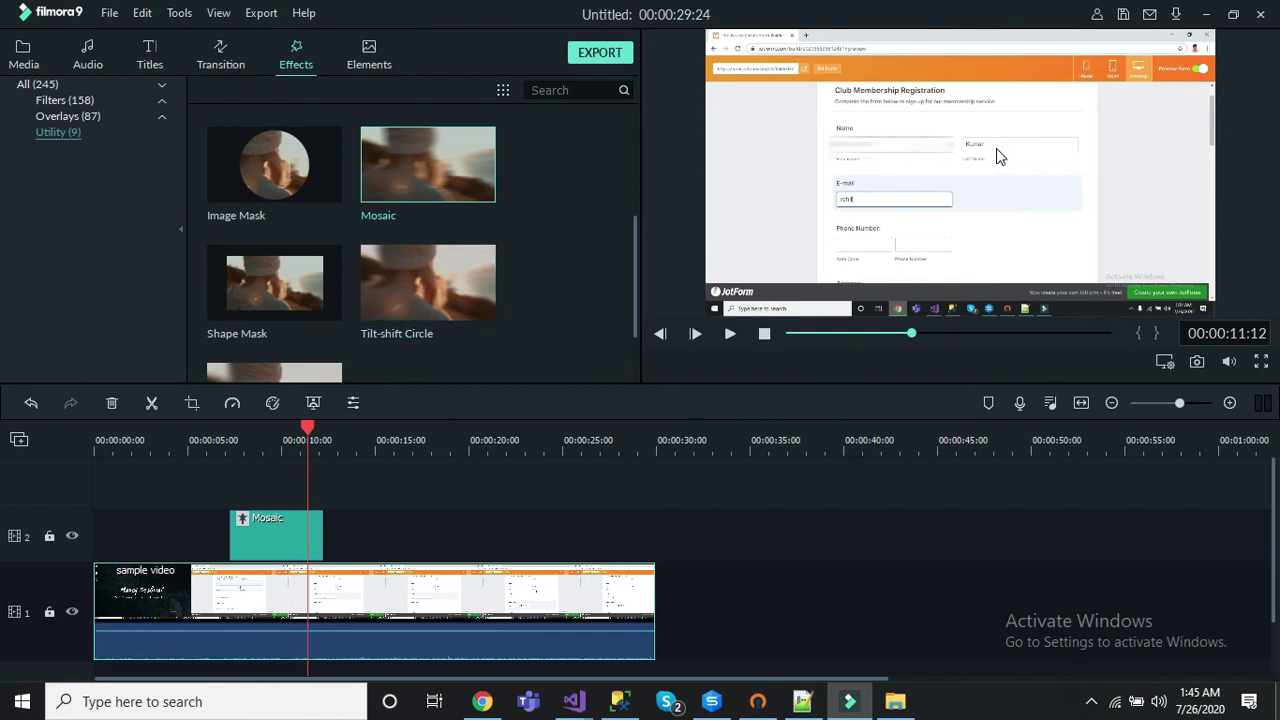
Add a second Mosaic effect on a new track at about 11 seconds and fit its area over the Last Name field
{"action": "left_click_drag", "start_coordinate": [451, 163], "coordinate": [303, 484]}
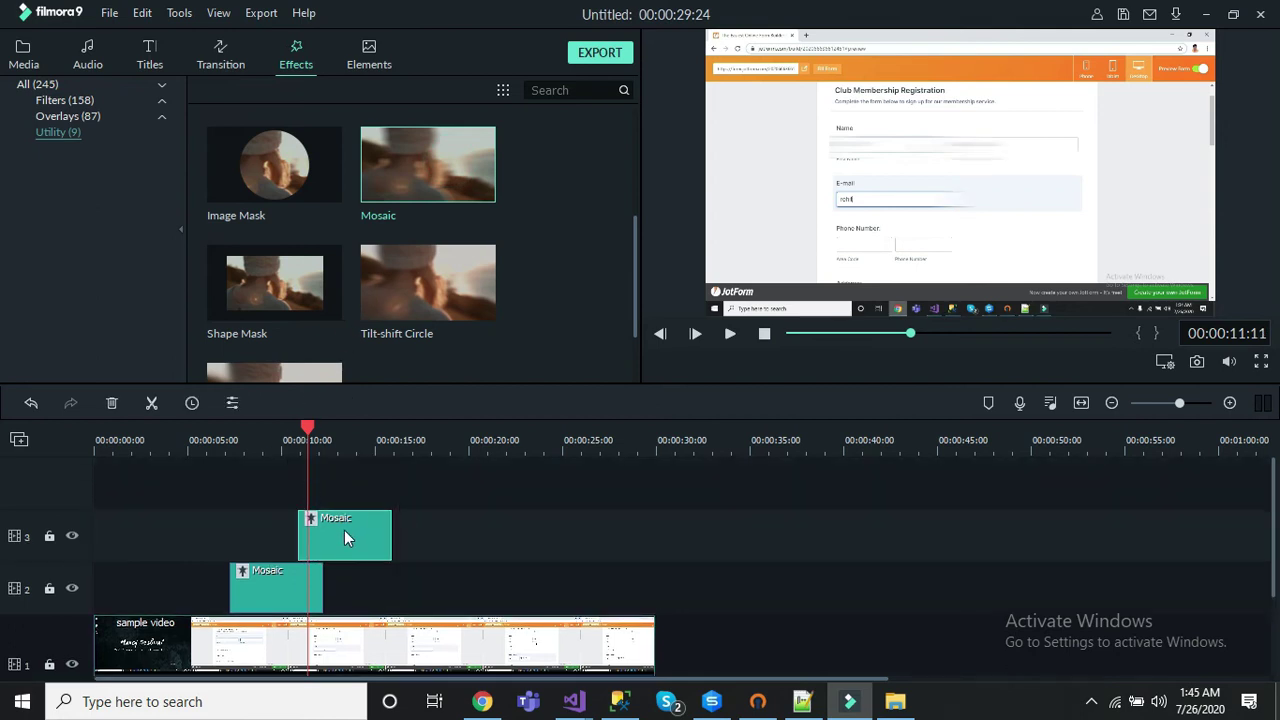
{"action": "left_click", "coordinate": [982, 173]}
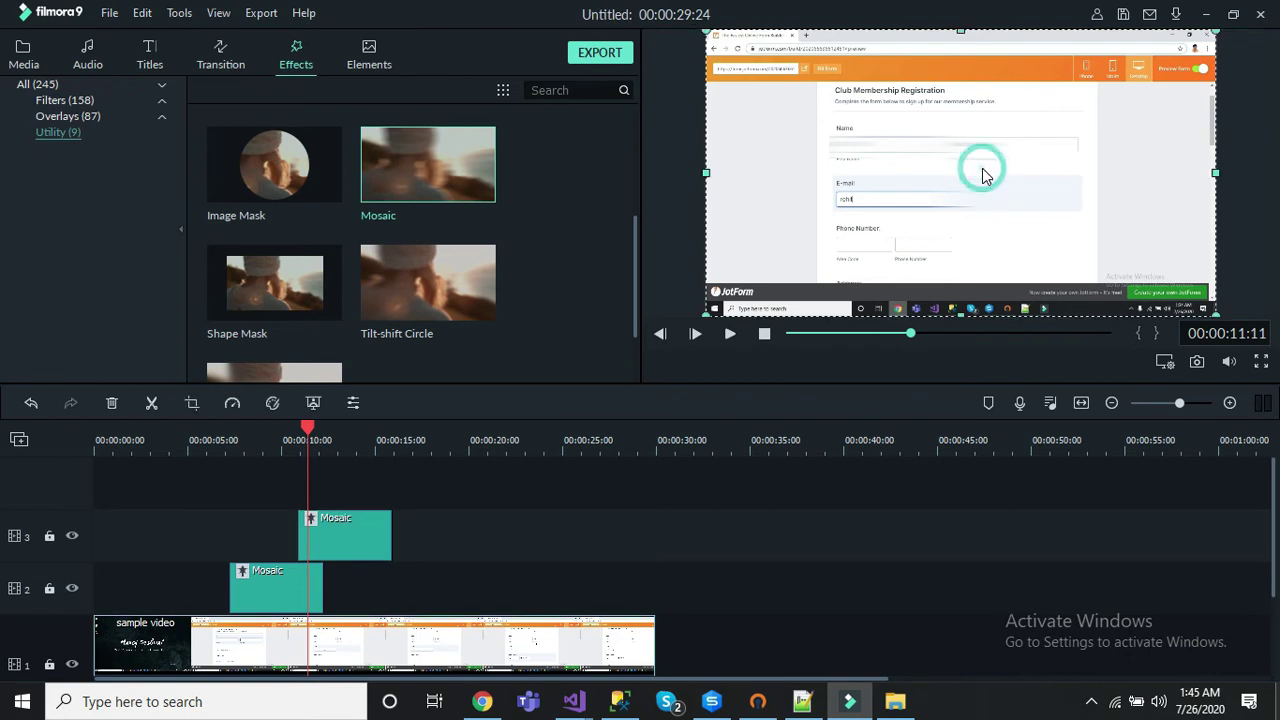
{"action": "left_click", "coordinate": [987, 169]}
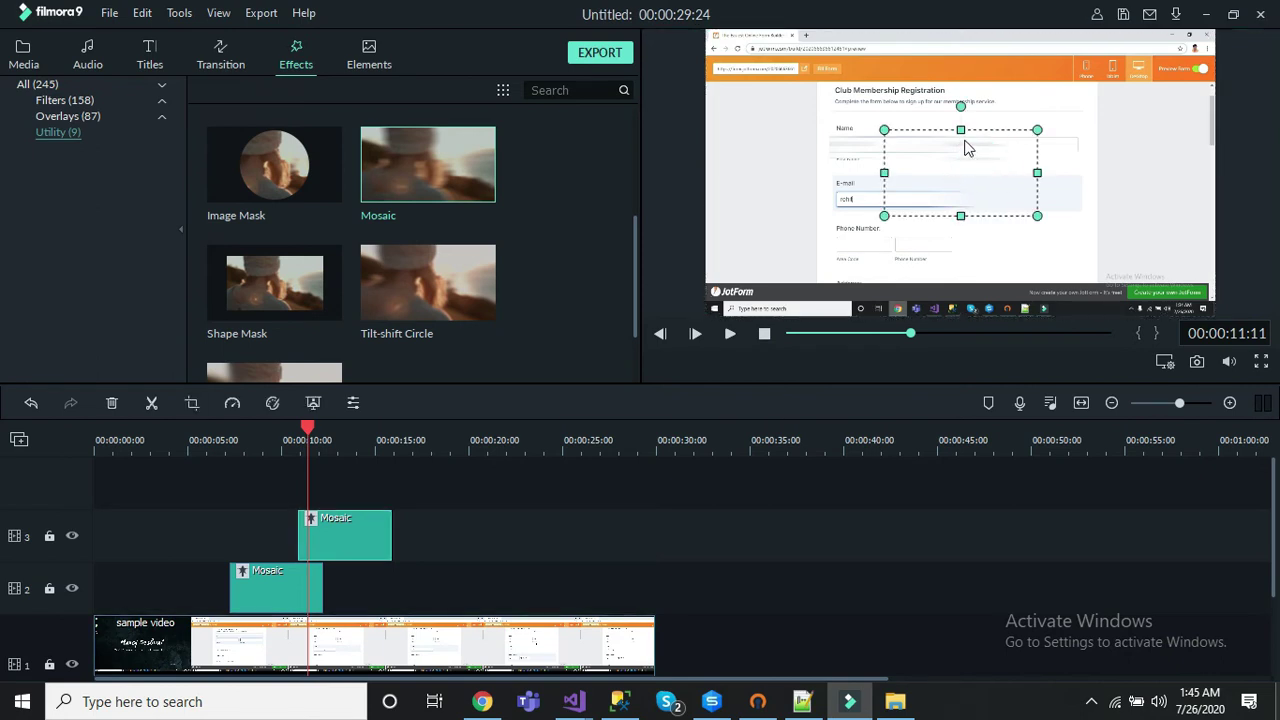
{"action": "left_click_drag", "start_coordinate": [961, 137], "coordinate": [1038, 155]}
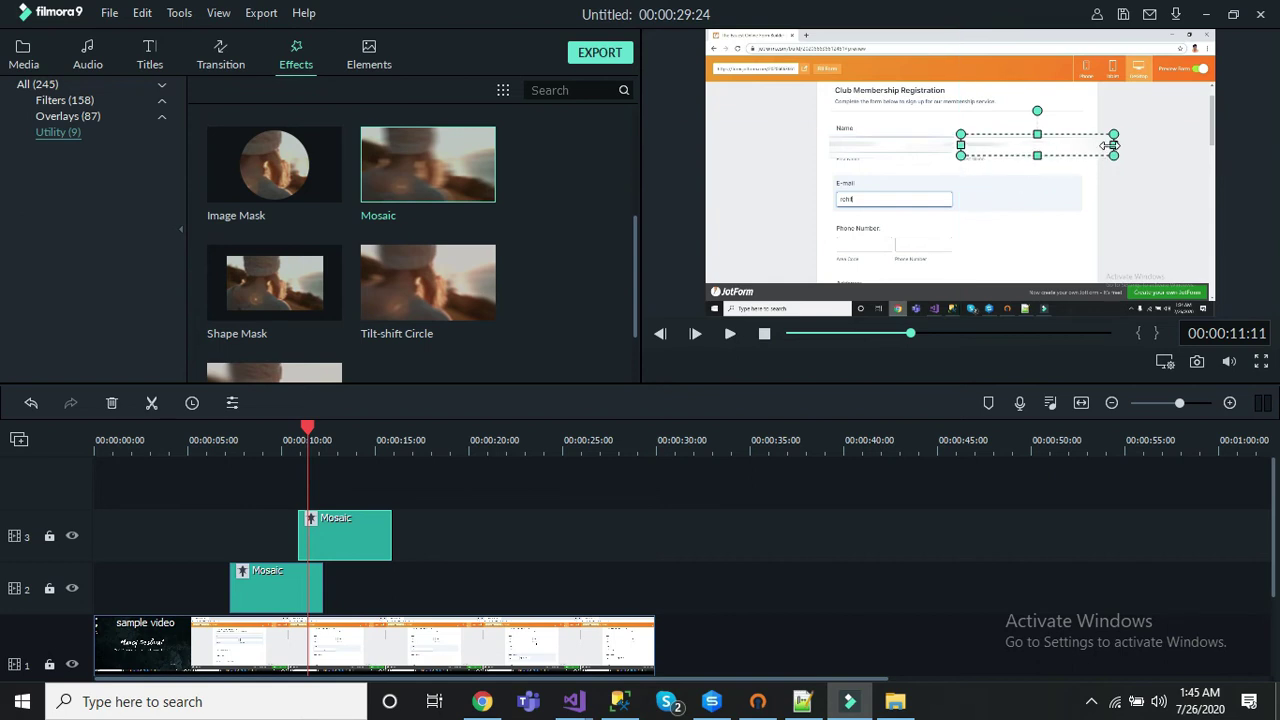
{"action": "left_click_drag", "start_coordinate": [1113, 145], "coordinate": [1078, 147]}
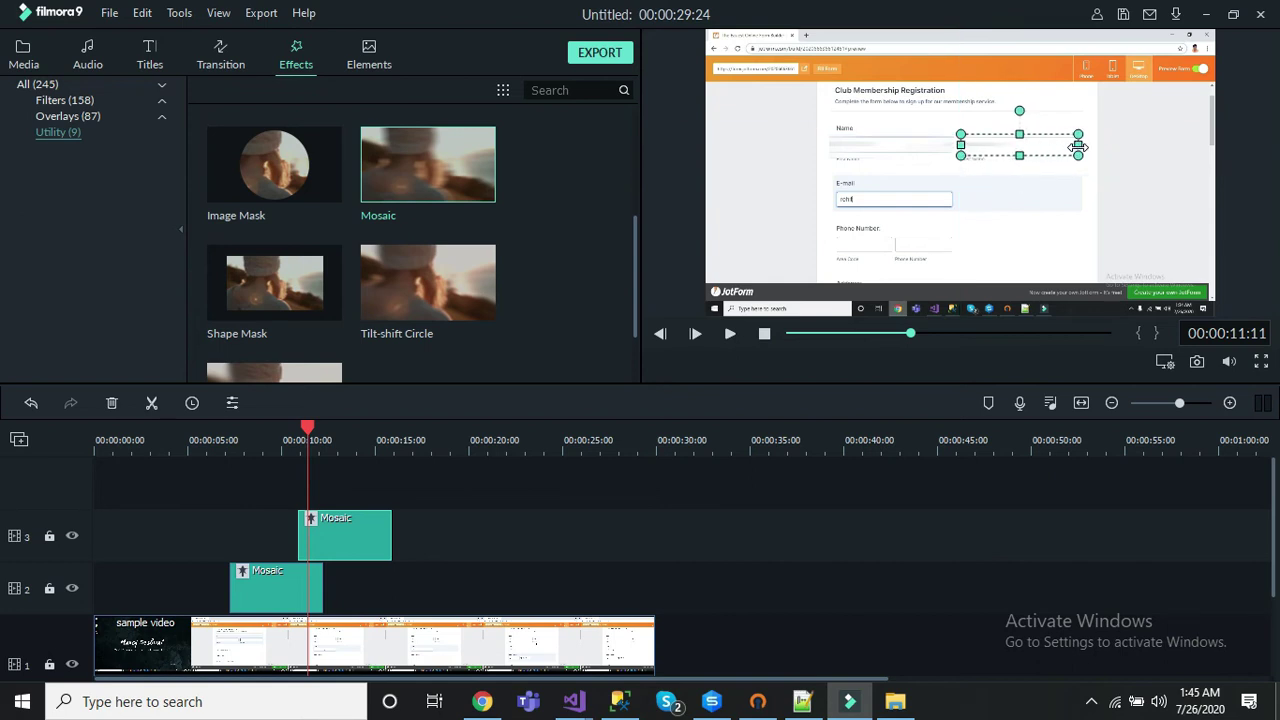
Narrow the mosaic area to fit the Last Name field and play from about 7 to 13 seconds to check both mosaics
{"action": "left_click_drag", "start_coordinate": [965, 145], "coordinate": [969, 145]}
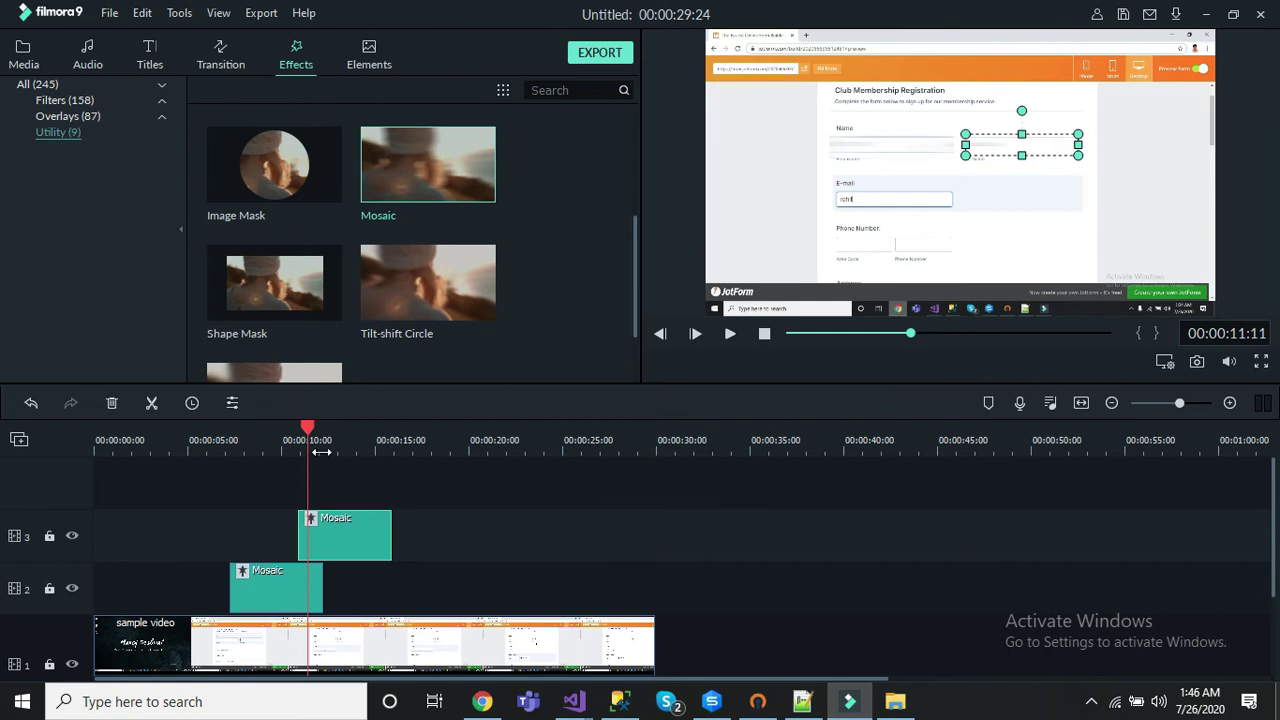
{"action": "left_click", "coordinate": [221, 445]}
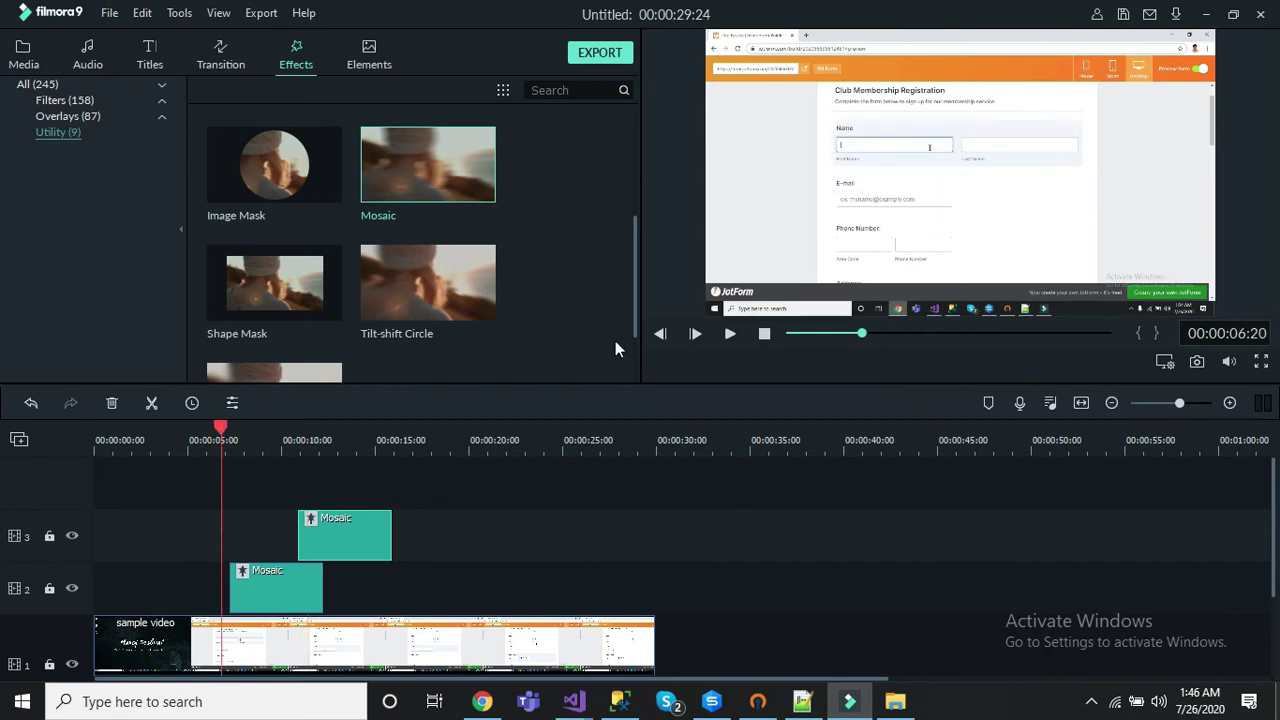
{"action": "left_click", "coordinate": [728, 338]}
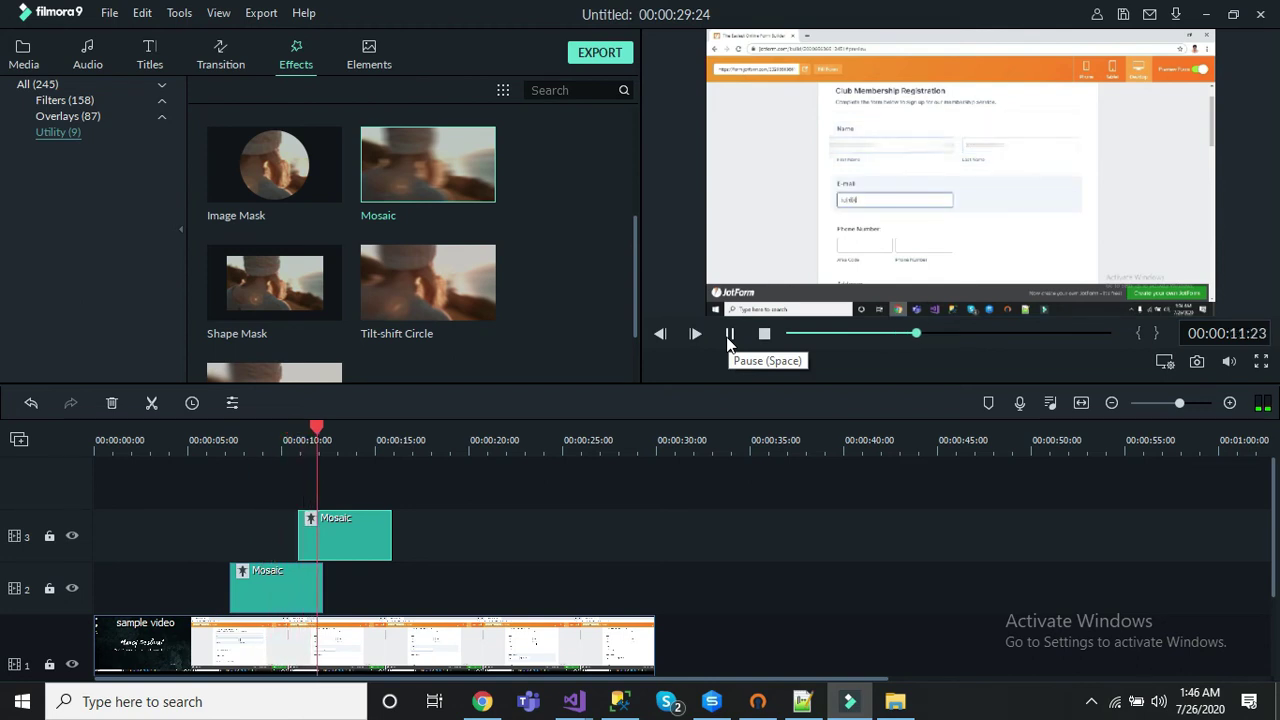
{"action": "left_click", "coordinate": [728, 338]}
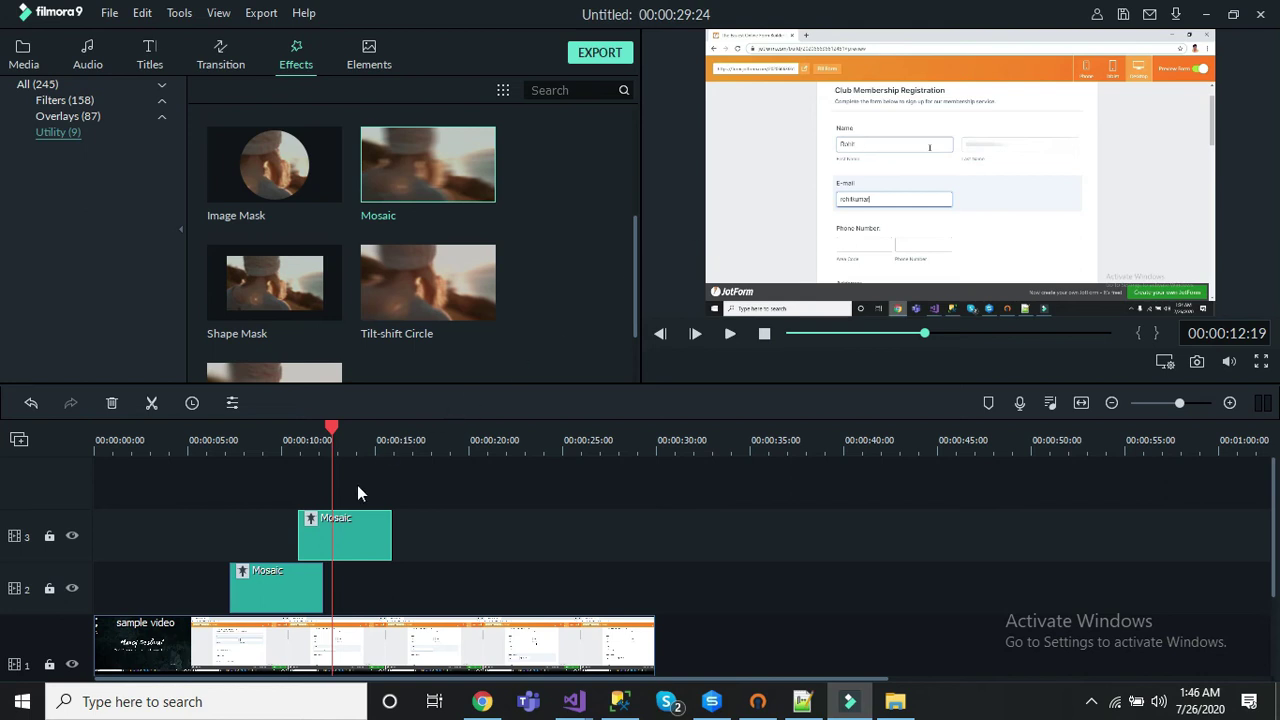
Extend the ends of both Mosaic clips on tracks 2 and 3 to the end of the sample video
{"action": "left_click", "coordinate": [285, 593]}
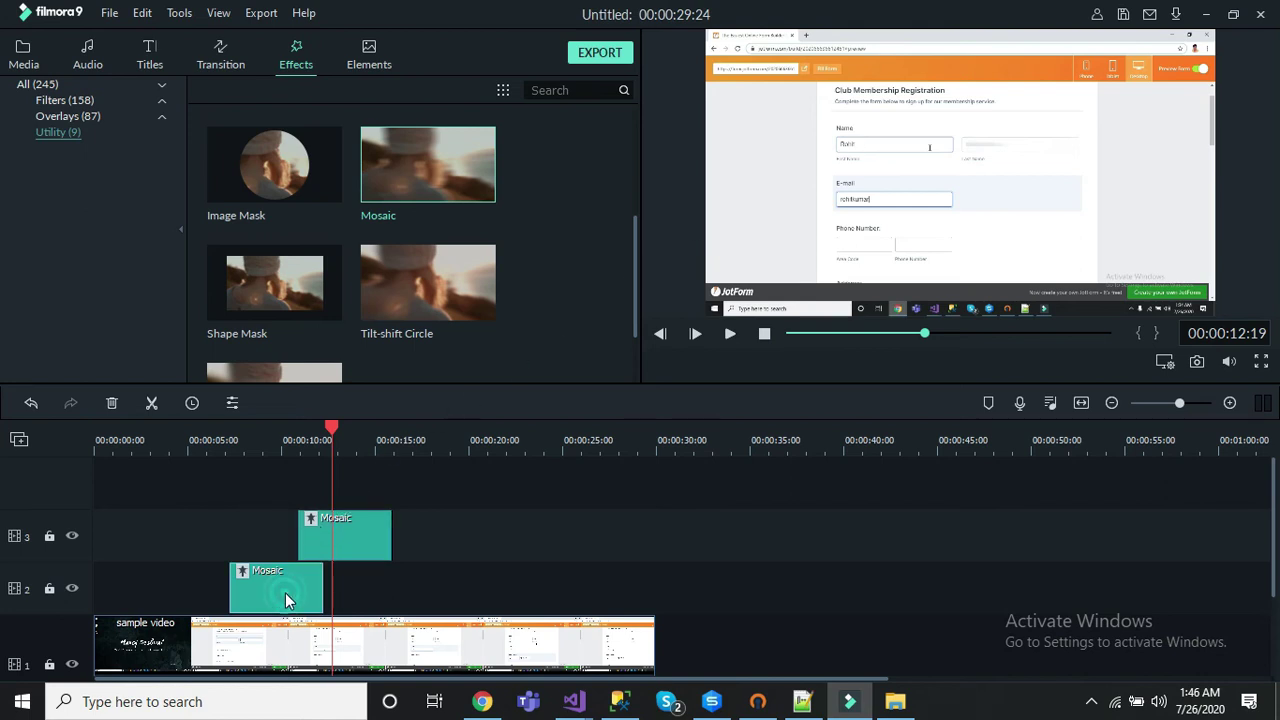
{"action": "left_click_drag", "start_coordinate": [322, 586], "coordinate": [651, 590]}
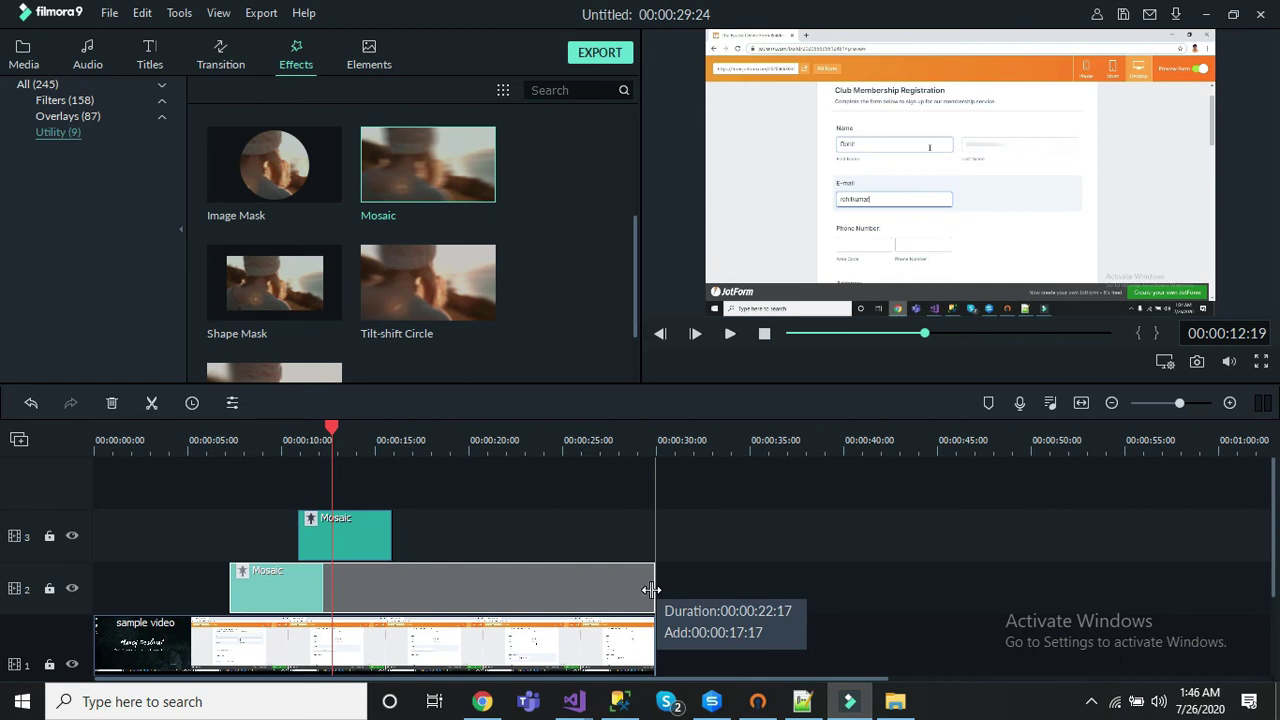
{"action": "left_click_drag", "start_coordinate": [651, 590], "coordinate": [651, 590]}
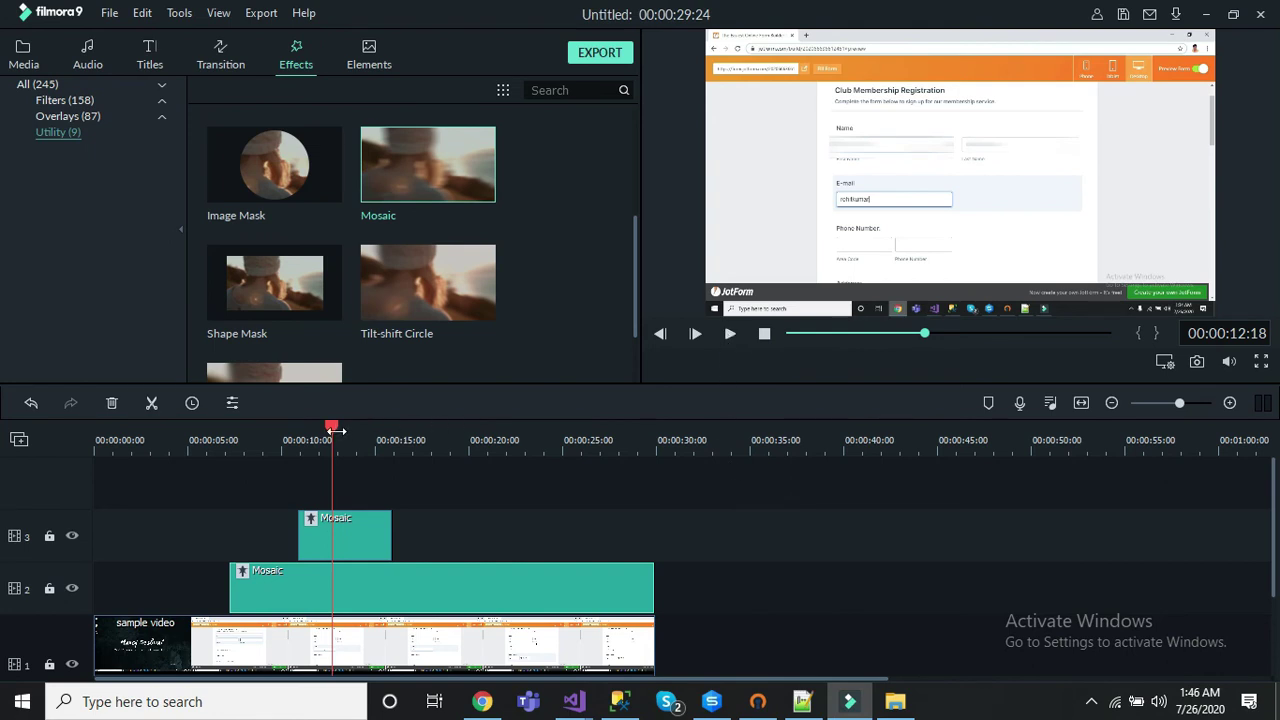
{"action": "left_click", "coordinate": [365, 533]}
{"action": "left_click_drag", "start_coordinate": [391, 532], "coordinate": [654, 545]}
Play the video from about 7 seconds to past 12 seconds to check the lengthened mosaics over both name fields
{"action": "left_click", "coordinate": [331, 424]}
{"action": "left_click_drag", "start_coordinate": [331, 424], "coordinate": [226, 440]}
{"action": "left_click", "coordinate": [731, 334]}
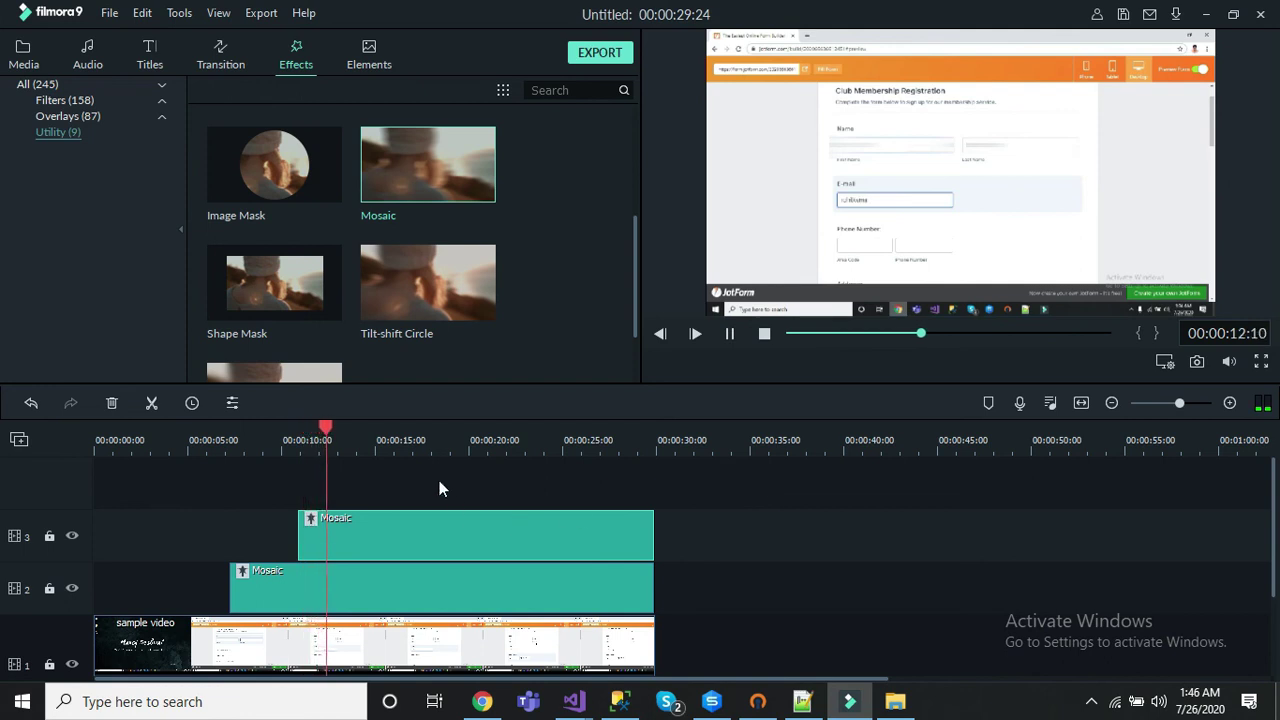
{"action": "key", "text": "space"}
Extend the track 3 Mosaic's start back to match the track 2 Mosaic, and play from 6 to about 19 seconds to check
{"action": "left_click_drag", "start_coordinate": [340, 428], "coordinate": [237, 450]}
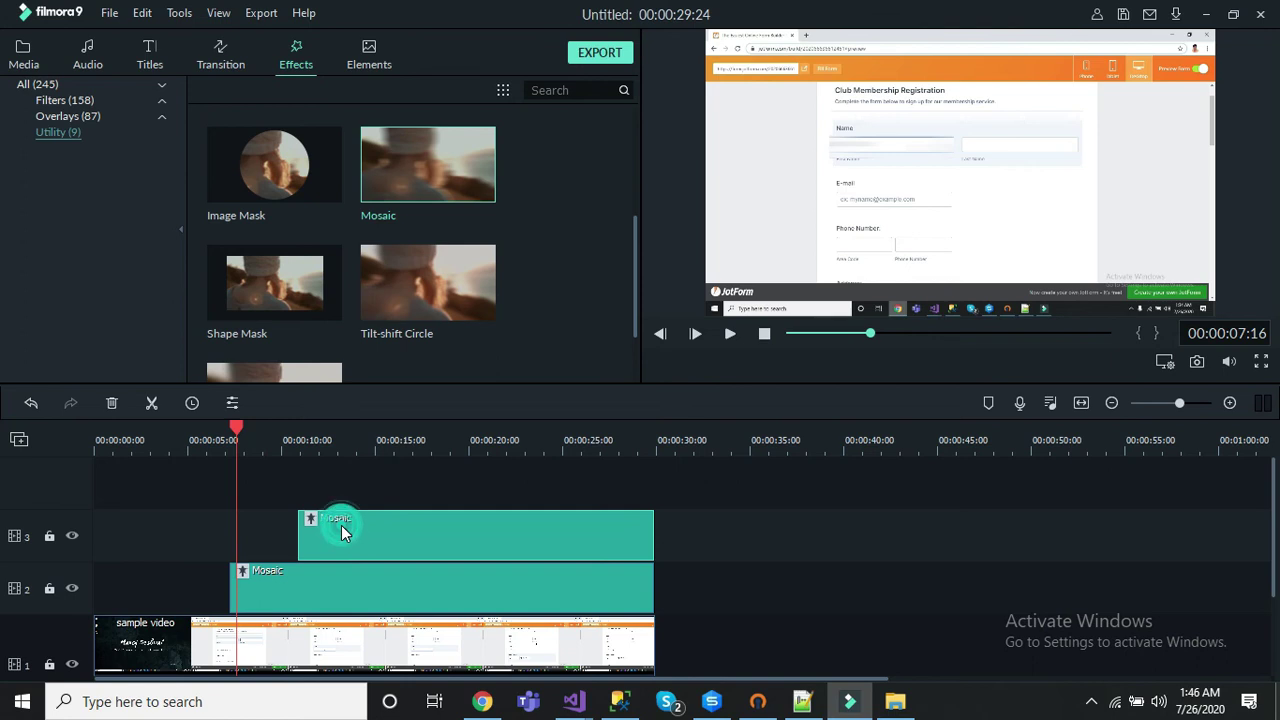
{"action": "left_click_drag", "start_coordinate": [299, 536], "coordinate": [230, 543]}
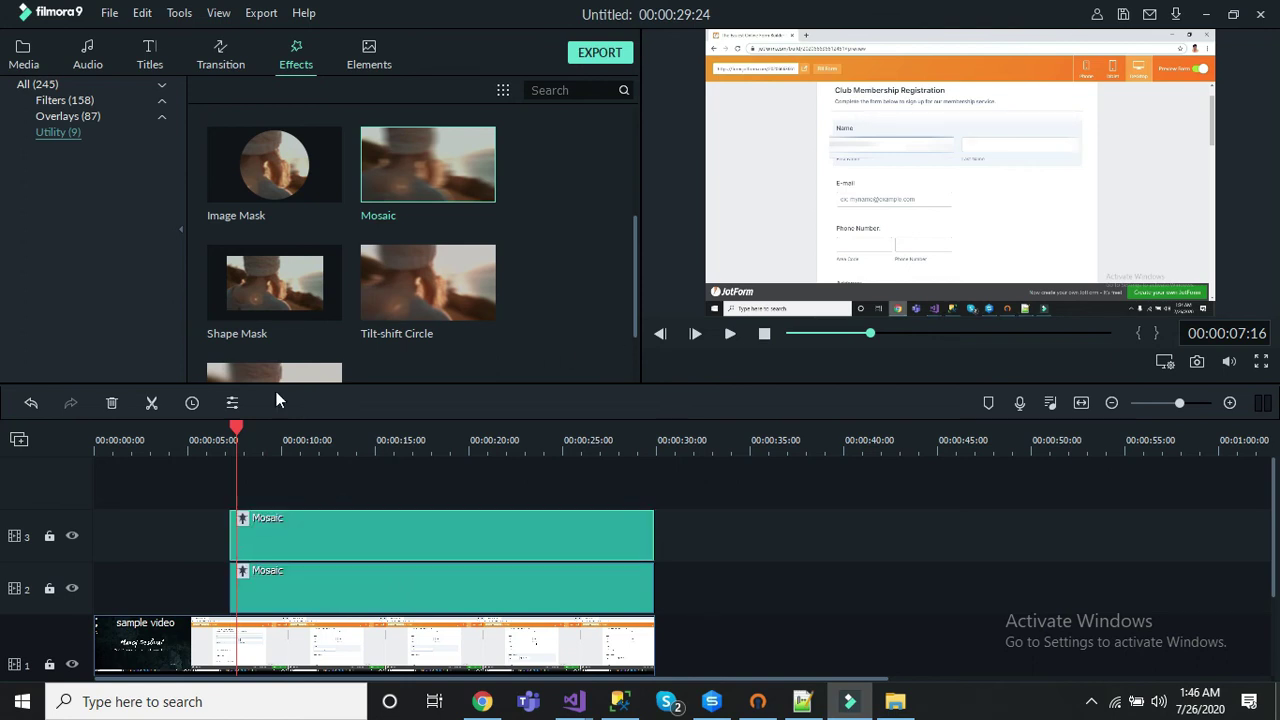
{"action": "left_click_drag", "start_coordinate": [232, 428], "coordinate": [207, 428]}
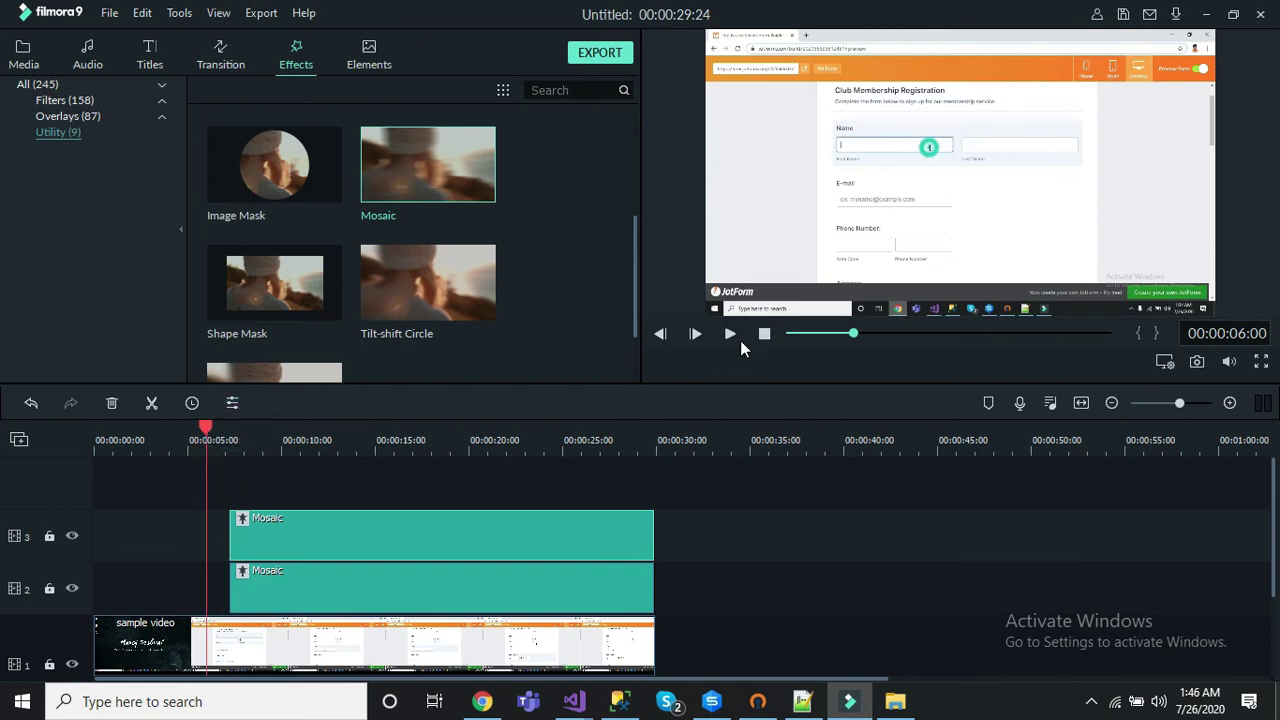
{"action": "left_click", "coordinate": [732, 337]}
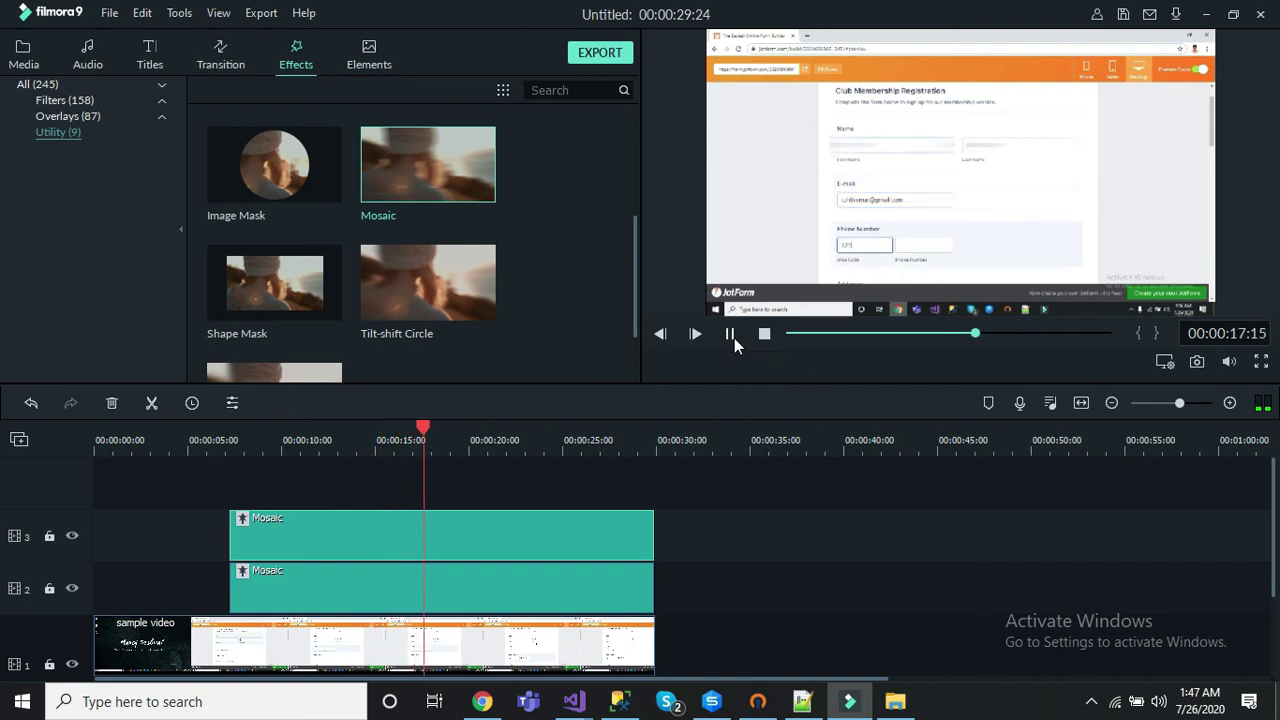
{"action": "left_click", "coordinate": [733, 336]}
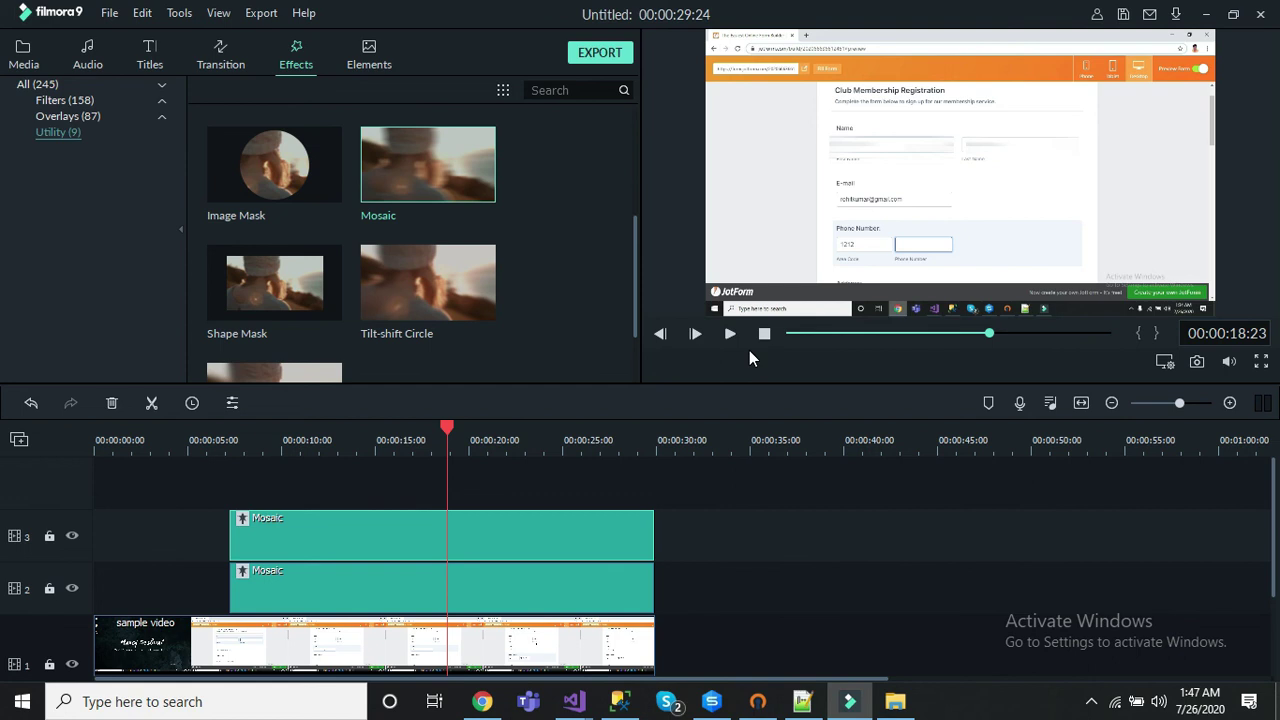
Select the mosaic area over the form's First Name field in the preview
{"action": "mouse_move", "coordinate": [373, 175]}
{"action": "left_click", "coordinate": [868, 145]}
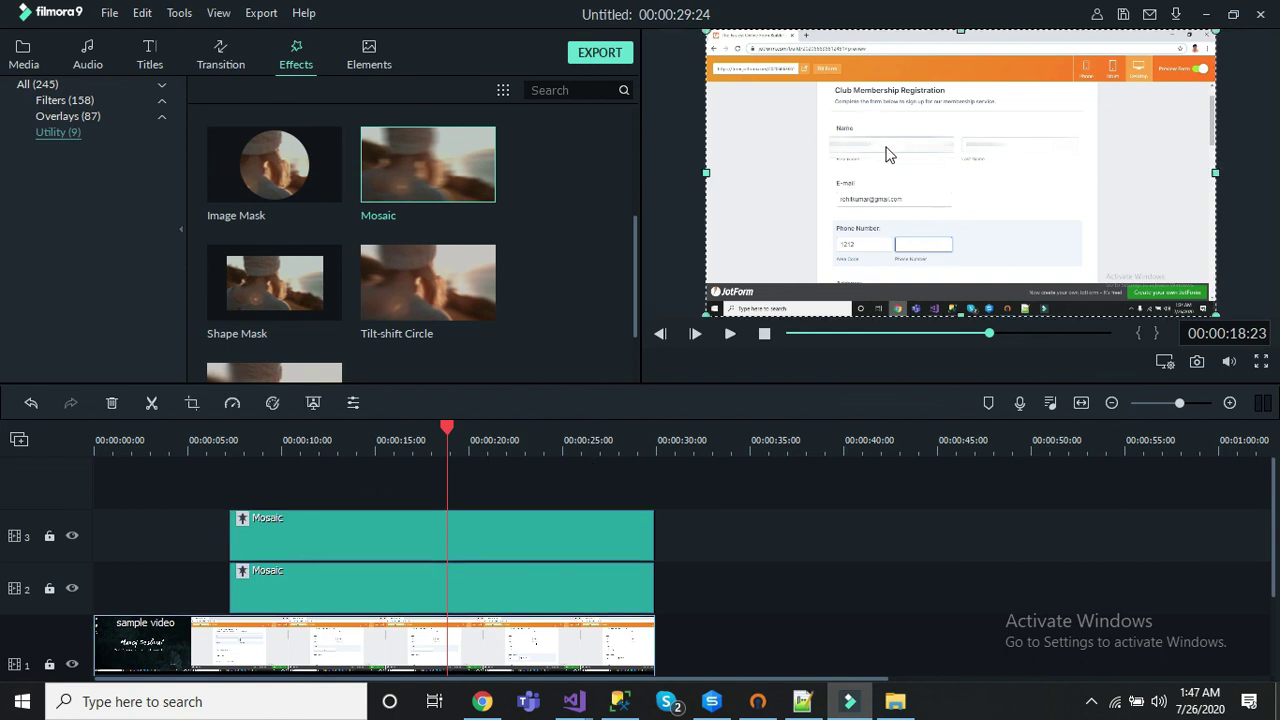
{"action": "left_click", "coordinate": [889, 153]}
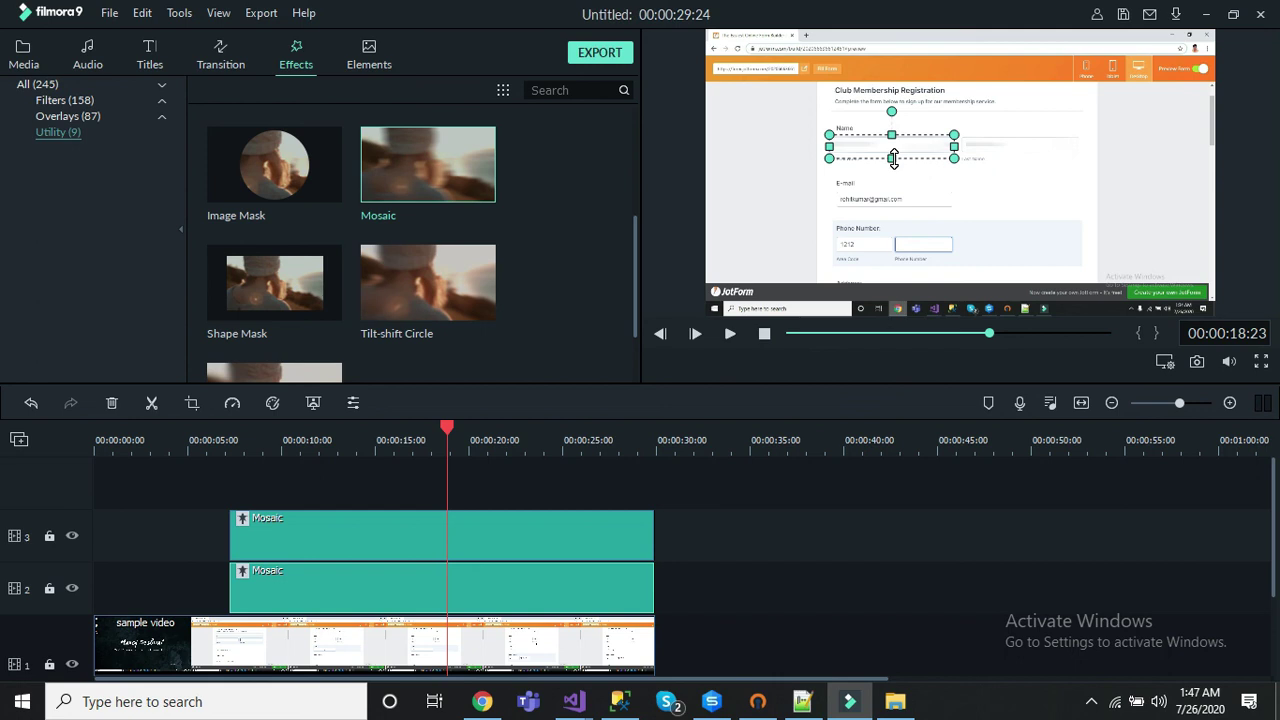